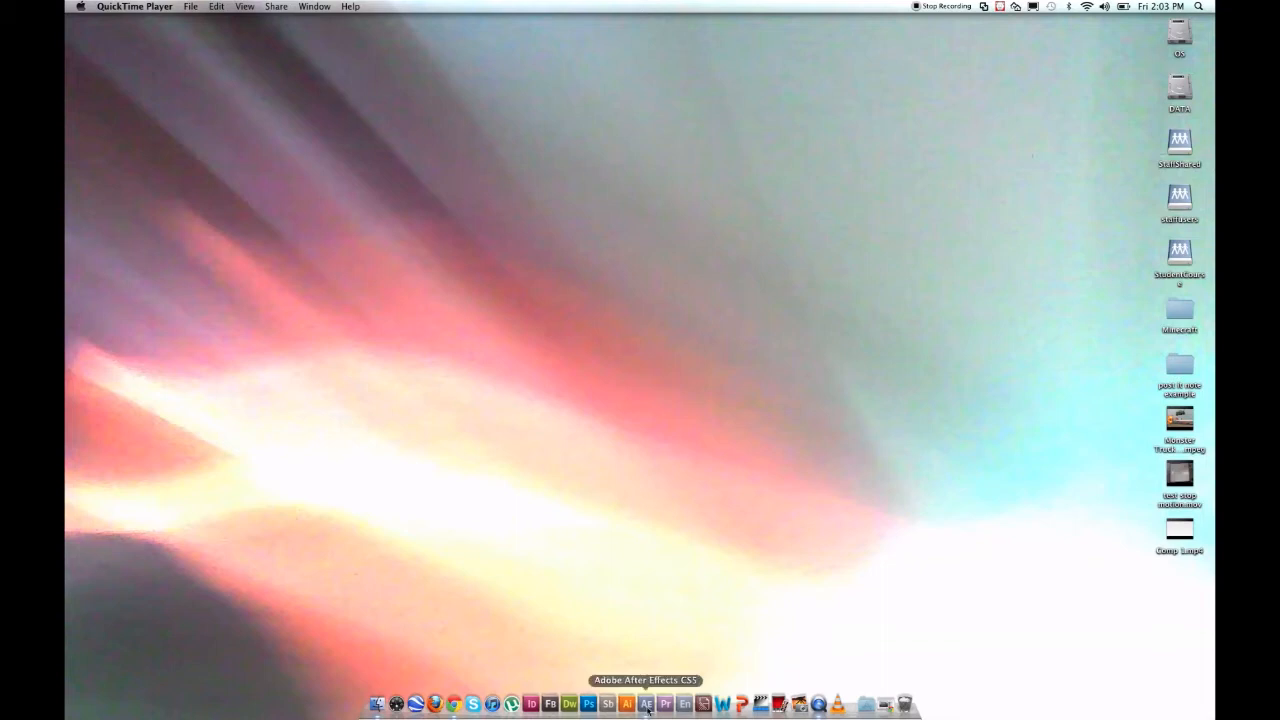
Open Adobe After Effects CS5 and dismiss its welcome window
{"action": "left_click", "coordinate": [647, 705]}
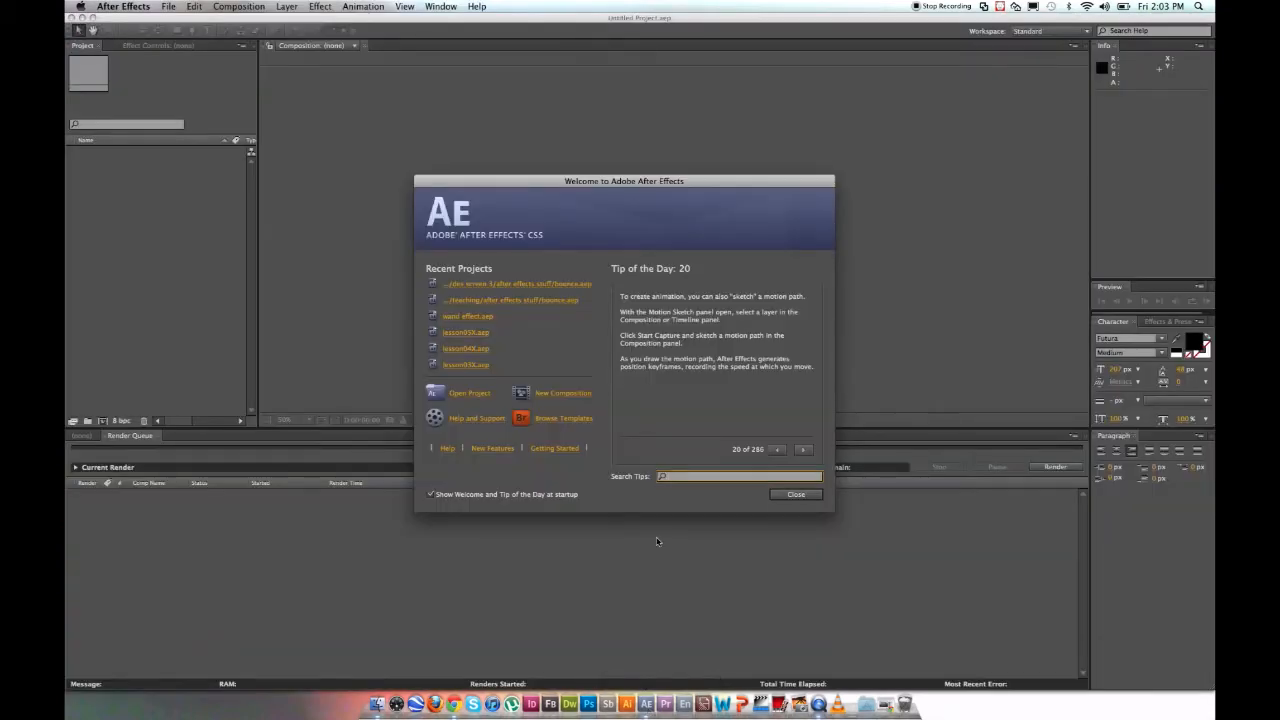
{"action": "left_click_drag", "start_coordinate": [664, 185], "coordinate": [658, 102]}
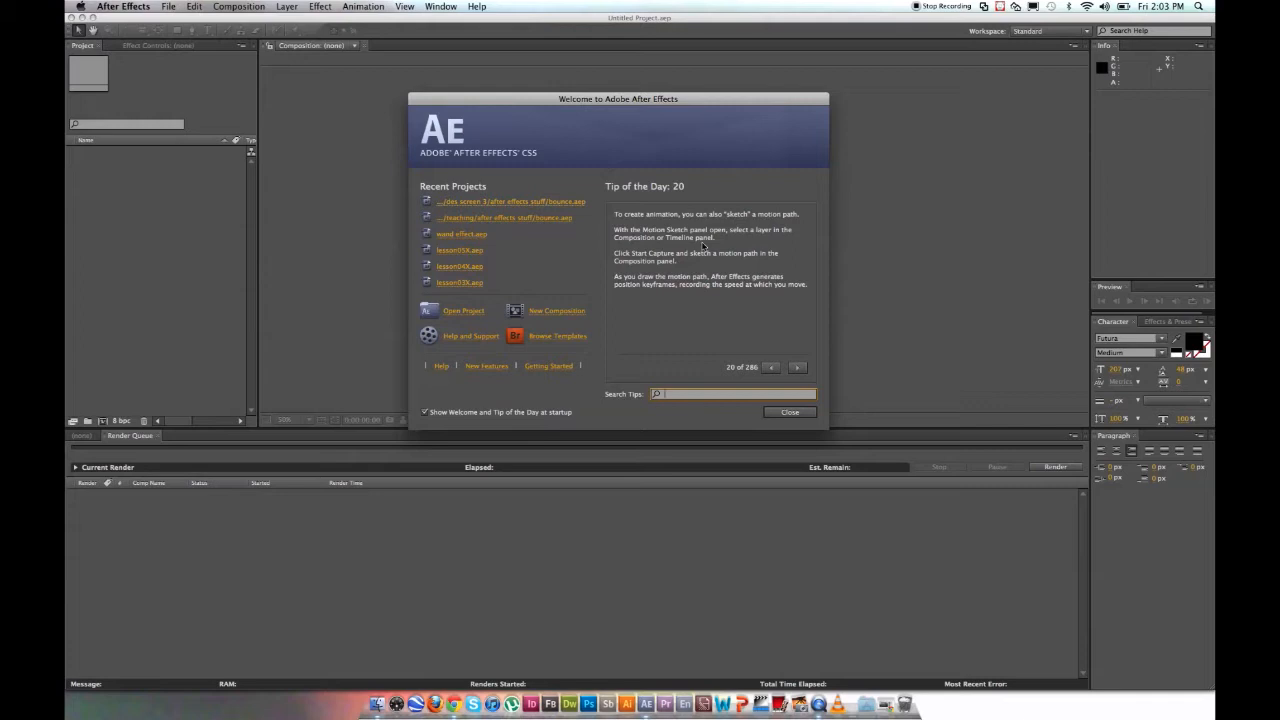
{"action": "left_click", "coordinate": [790, 412]}
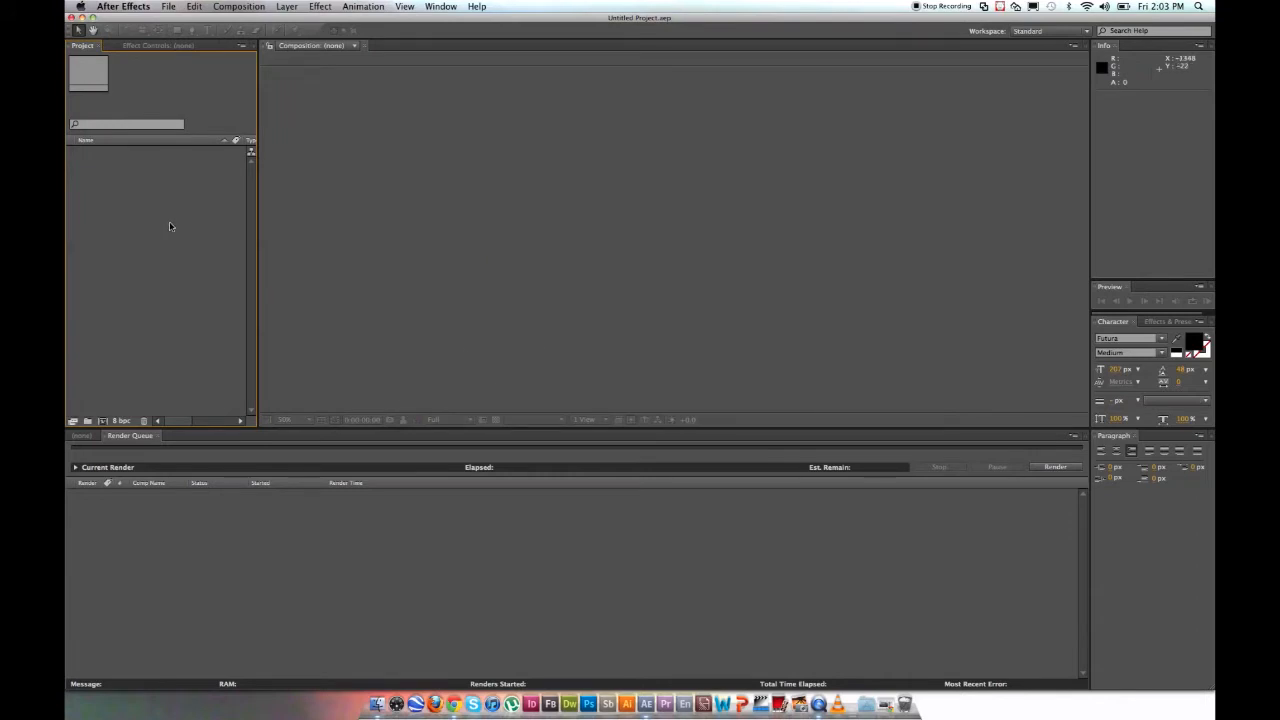
Create a new composition with the PAL D1/DV Widescreen Square Pixel preset, square pixels, 25 fps, 20 seconds duration and a white background
{"action": "left_click", "coordinate": [242, 7]}
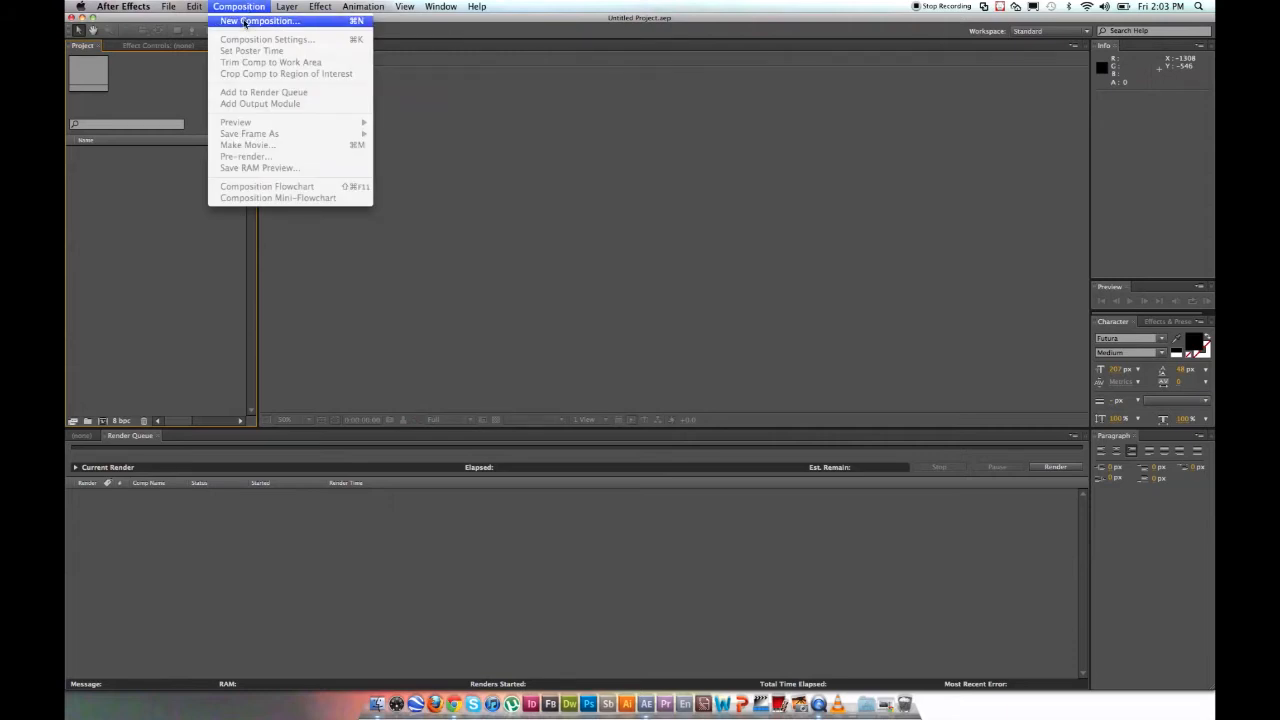
{"action": "left_click", "coordinate": [245, 22]}
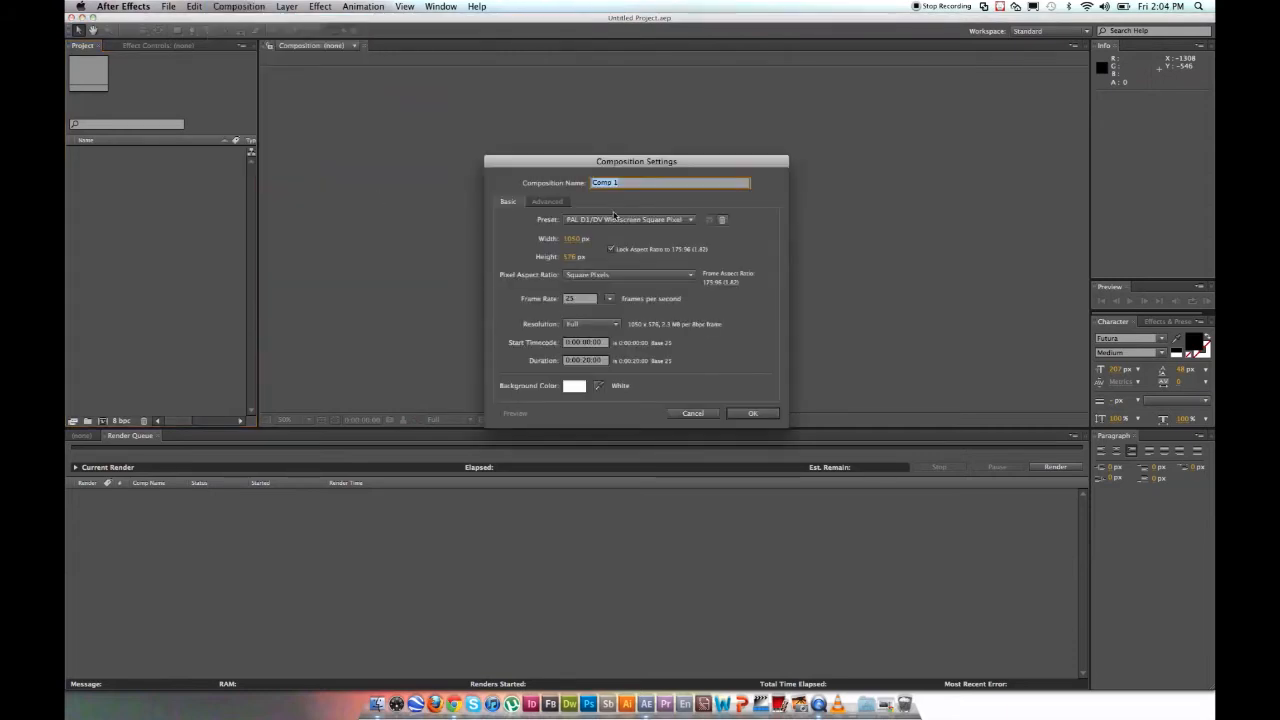
{"action": "left_click_drag", "start_coordinate": [693, 167], "coordinate": [697, 147]}
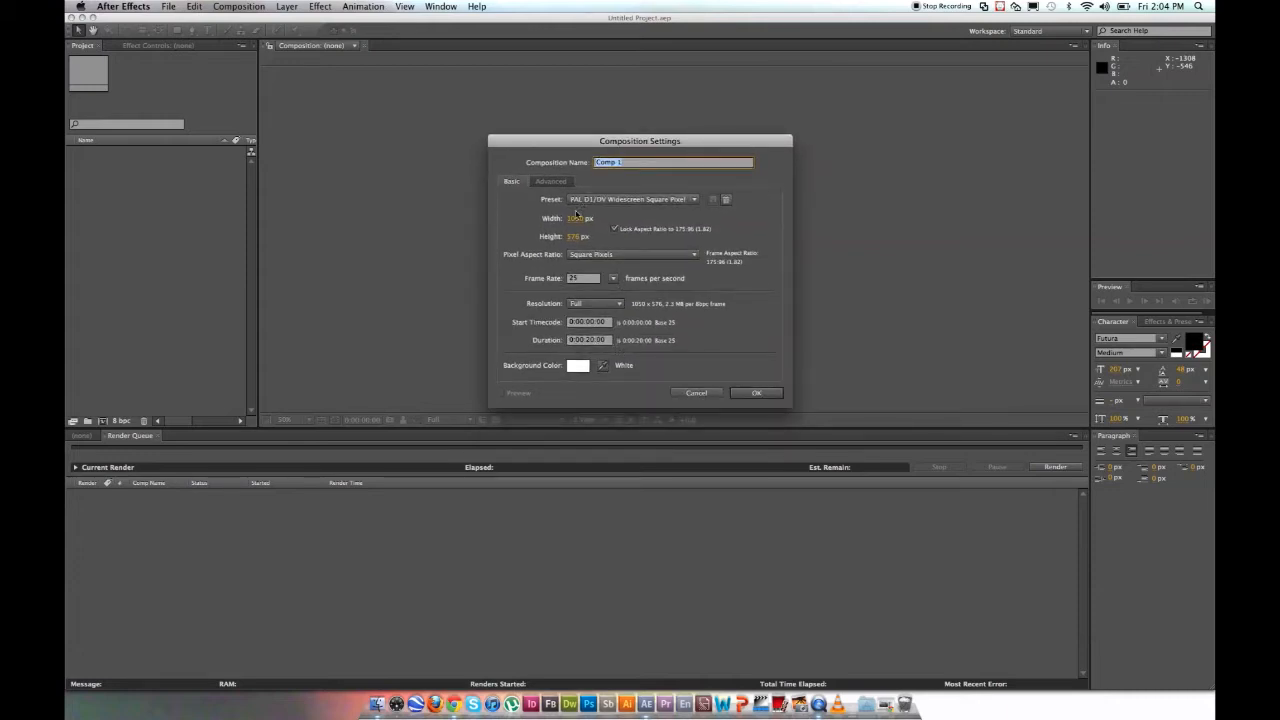
{"action": "left_click", "coordinate": [621, 203]}
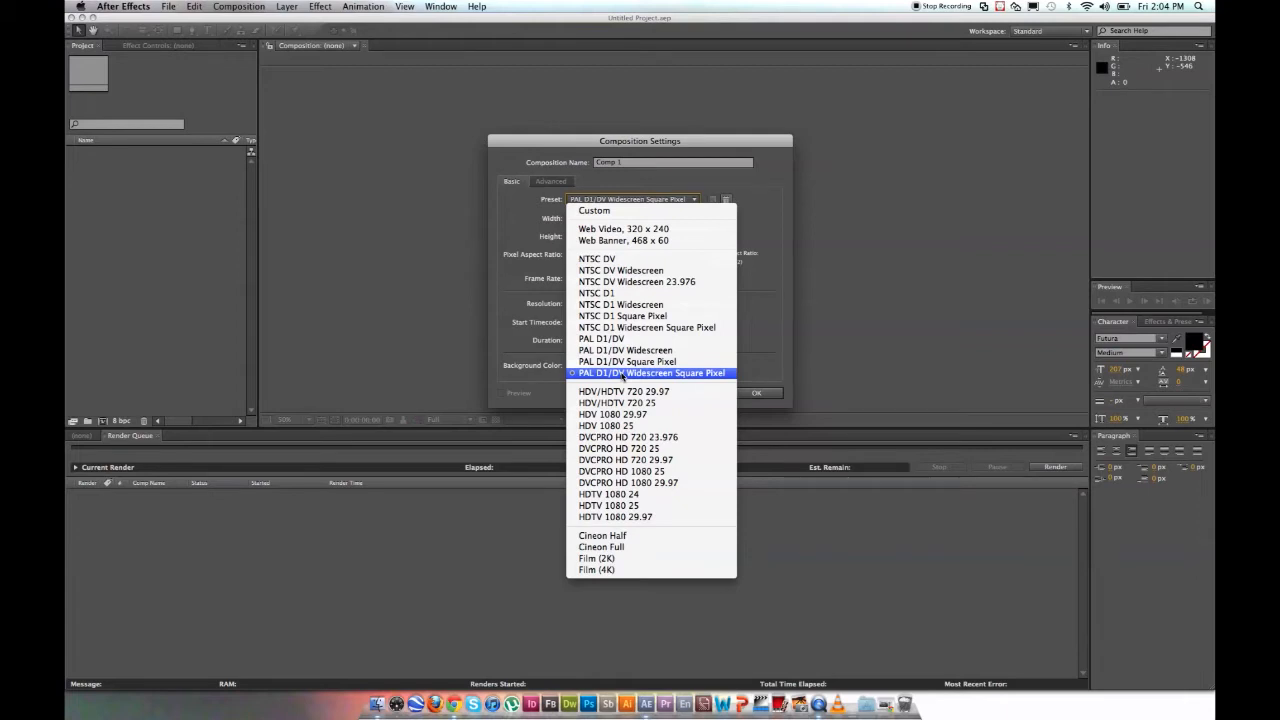
{"action": "left_click", "coordinate": [623, 376]}
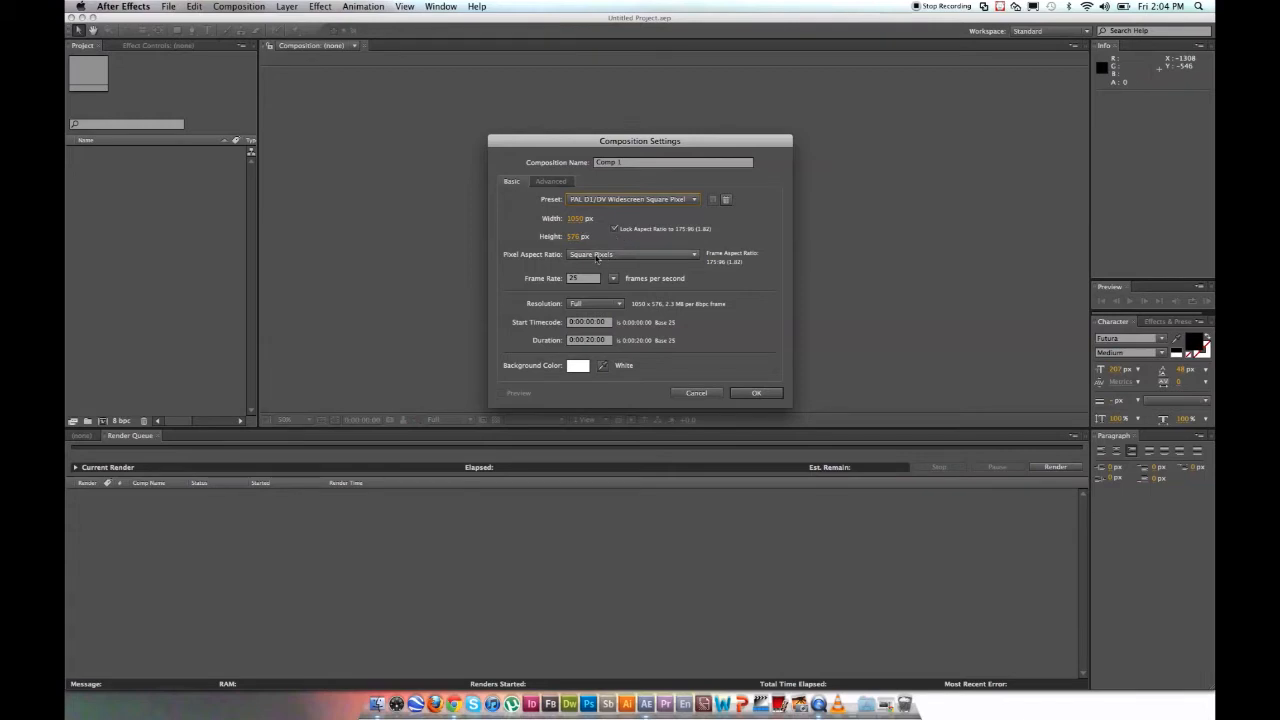
{"action": "left_click", "coordinate": [597, 256]}
{"action": "left_click", "coordinate": [597, 265]}
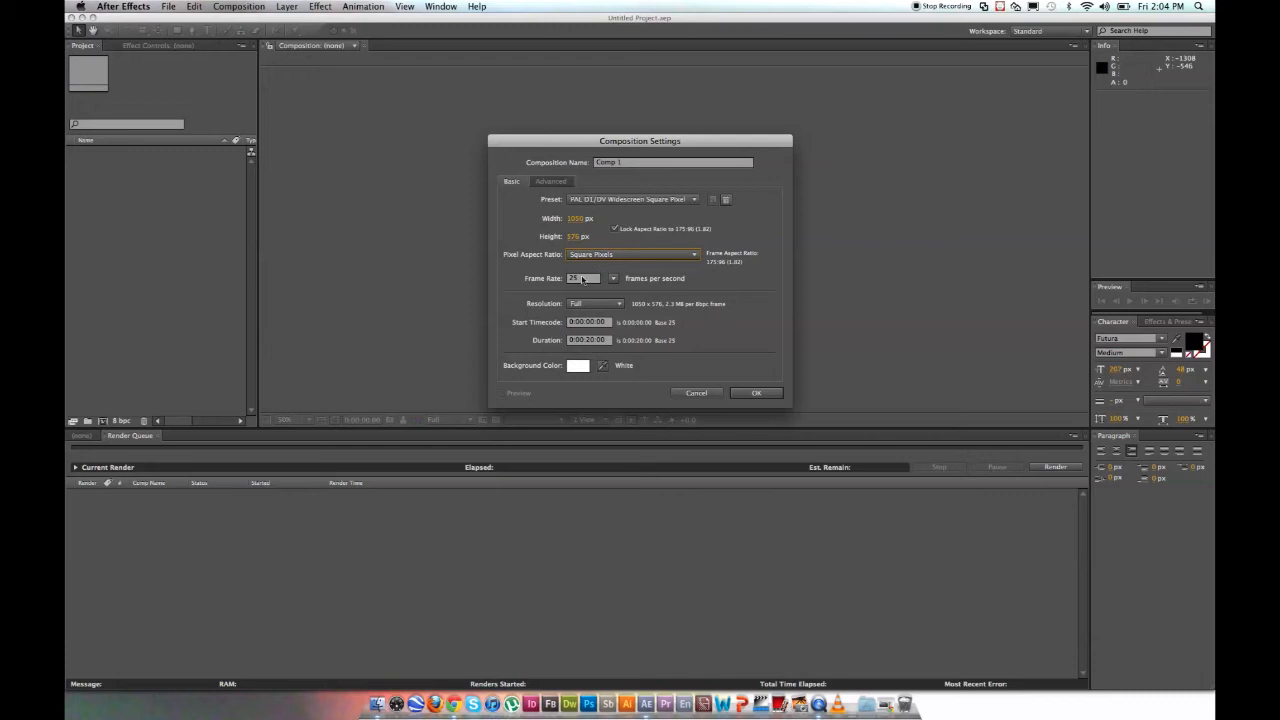
{"action": "left_click", "coordinate": [580, 366]}
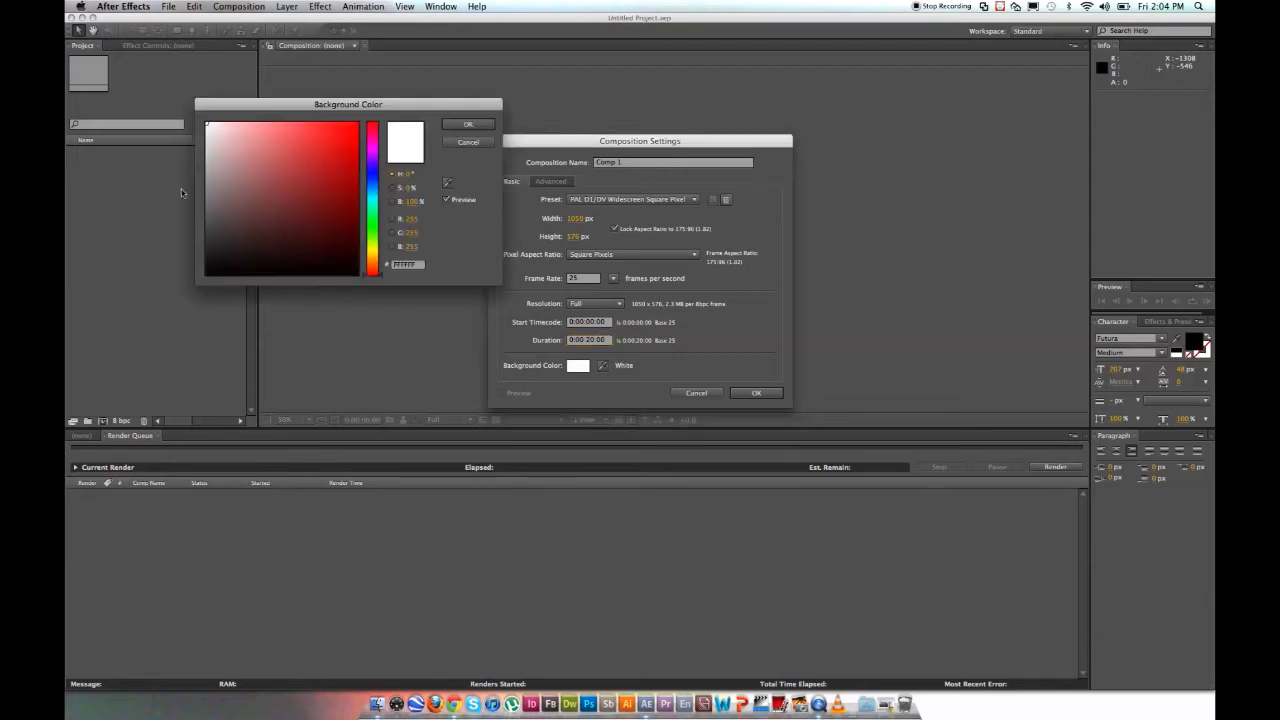
{"action": "left_click_drag", "start_coordinate": [213, 147], "coordinate": [197, 107]}
{"action": "left_click", "coordinate": [452, 127]}
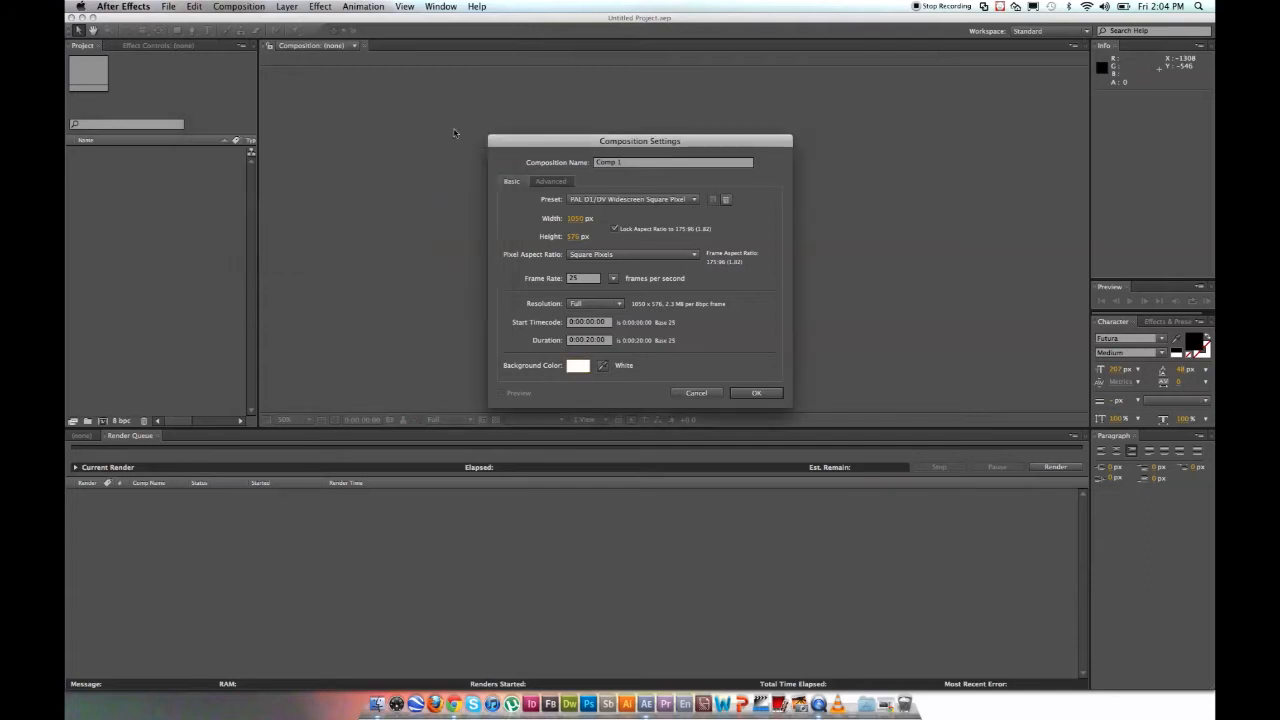
{"action": "left_click", "coordinate": [756, 394]}
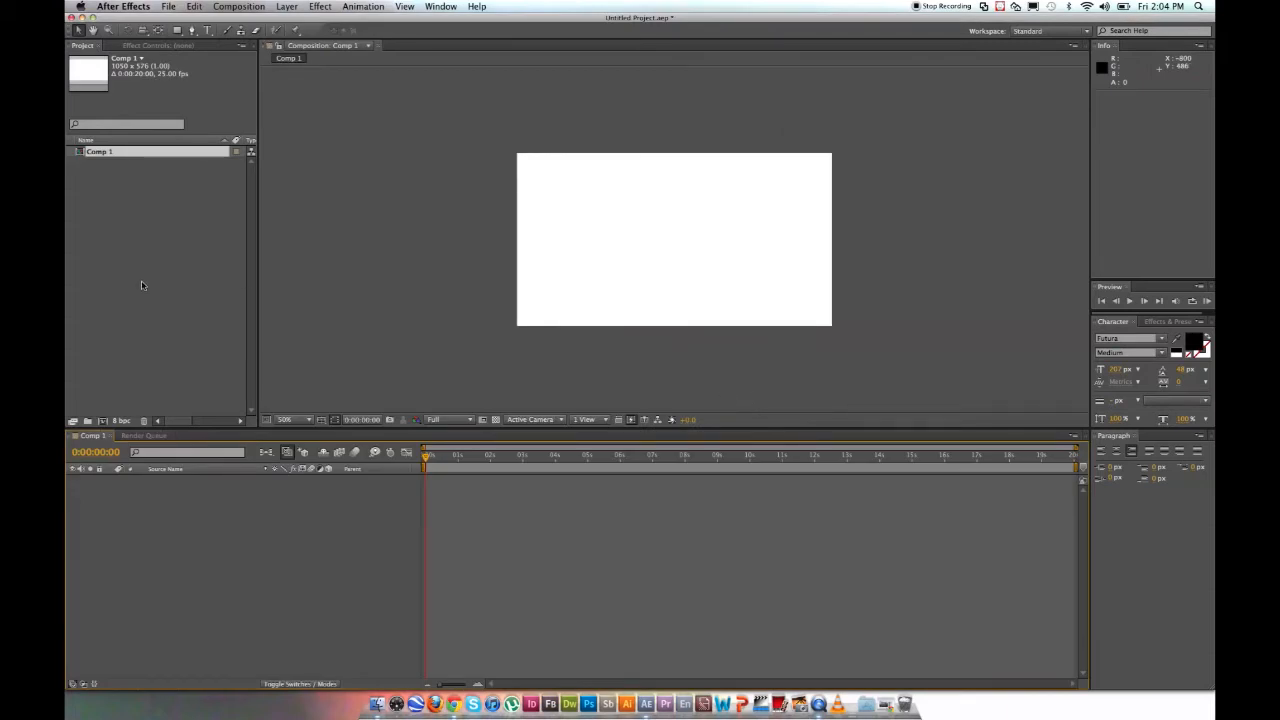
Create a project folder named comps and move Comp 1 into it
{"action": "left_click", "coordinate": [133, 235]}
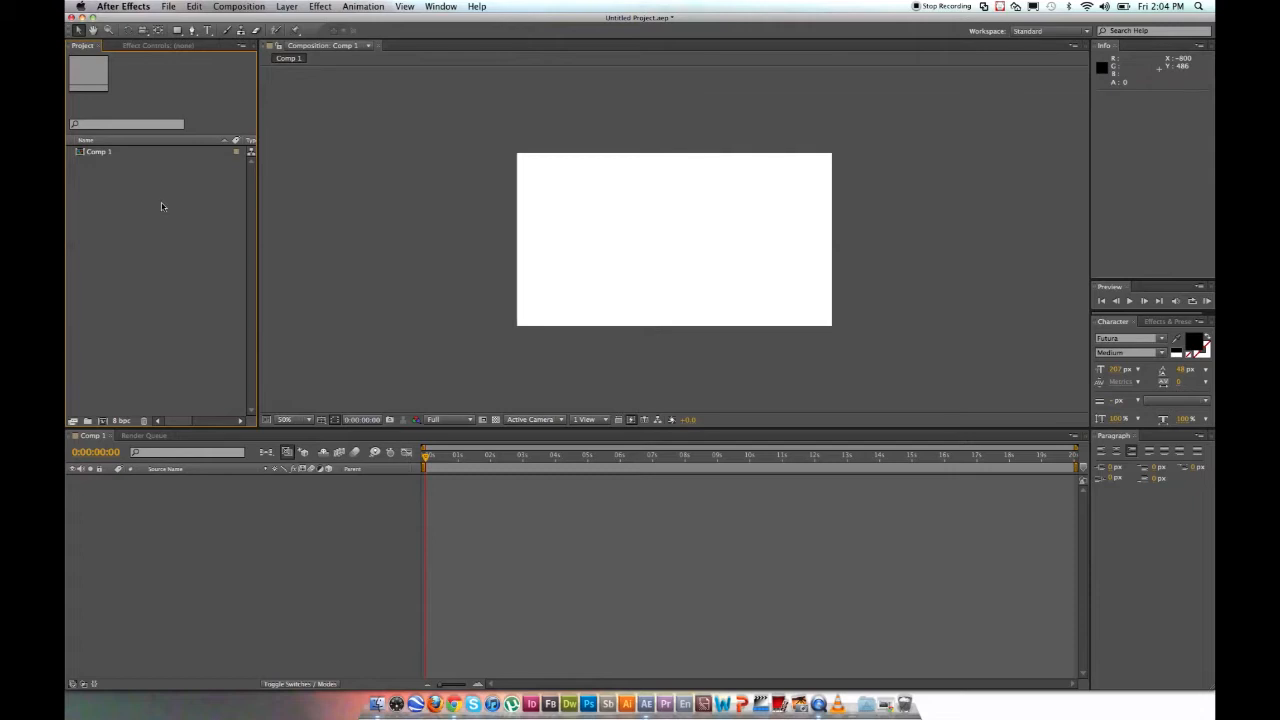
{"action": "left_click", "coordinate": [88, 424]}
{"action": "type", "text": "comps"}
{"action": "left_click", "coordinate": [84, 311]}
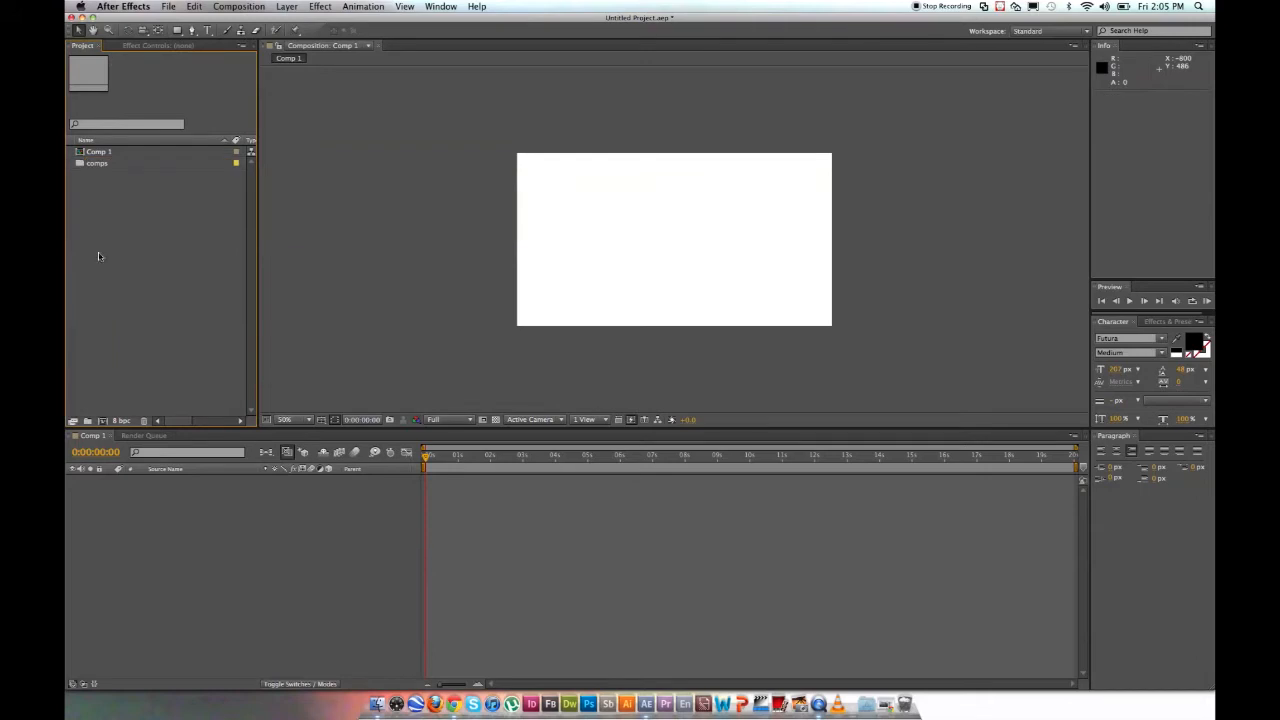
{"action": "left_click_drag", "start_coordinate": [86, 153], "coordinate": [96, 163]}
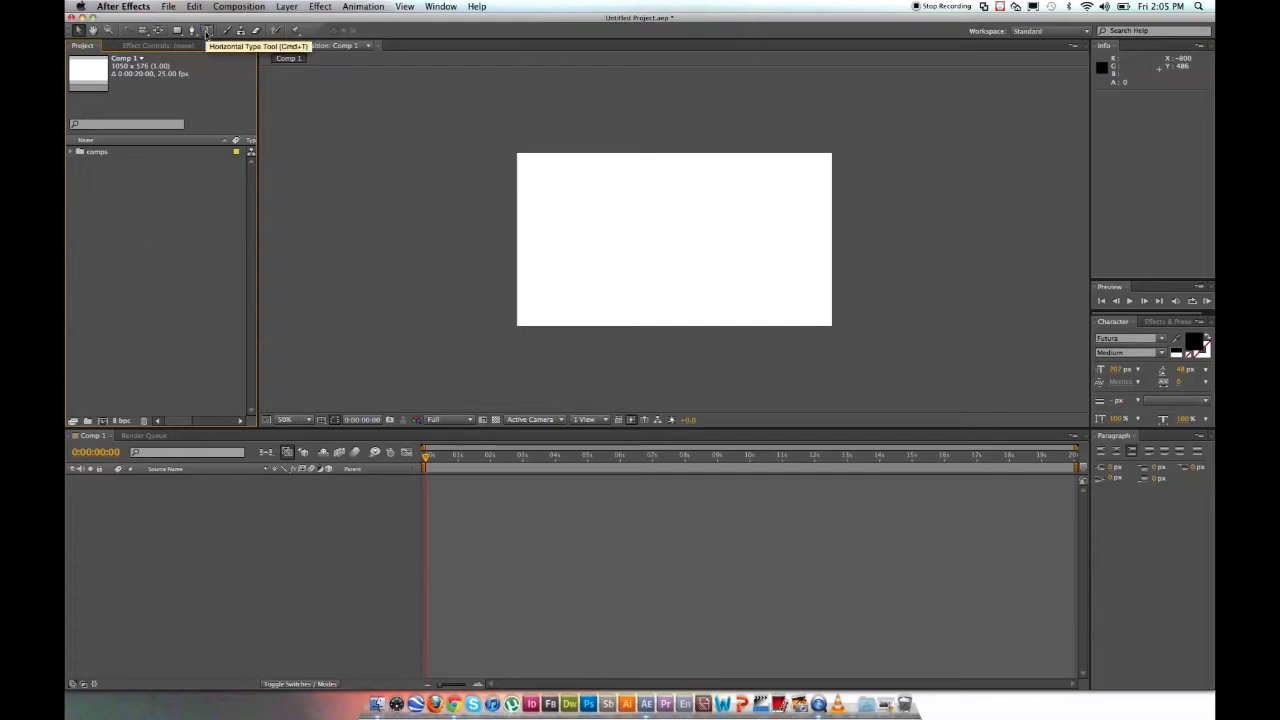
Activate the Horizontal Type tool and set its font size to 200 px
{"action": "left_click", "coordinate": [207, 31]}
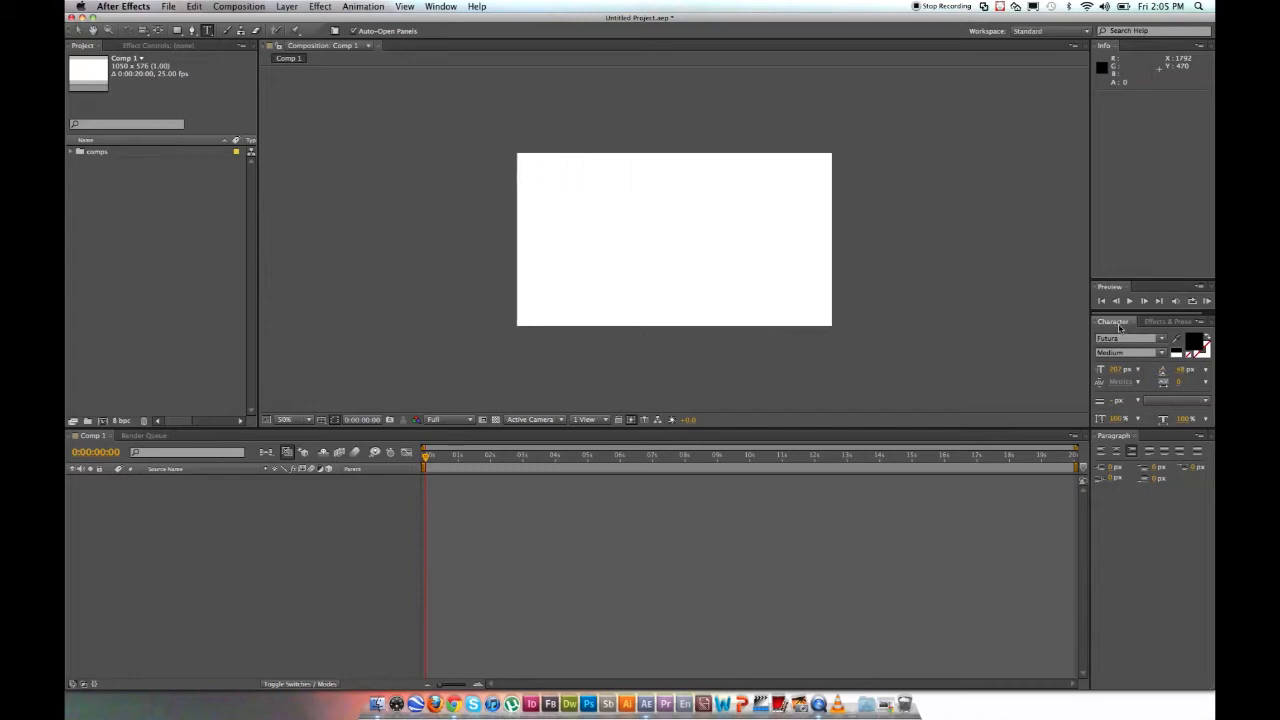
{"action": "left_click", "coordinate": [442, 7]}
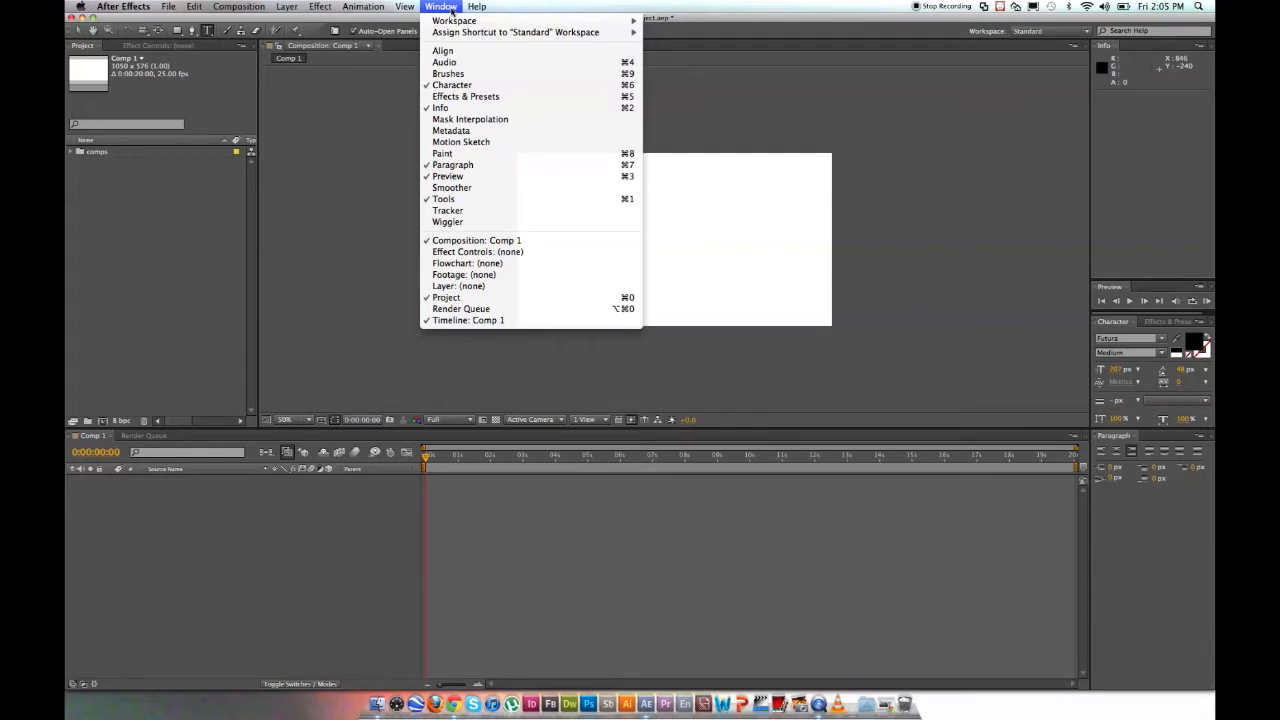
{"action": "left_click", "coordinate": [462, 86]}
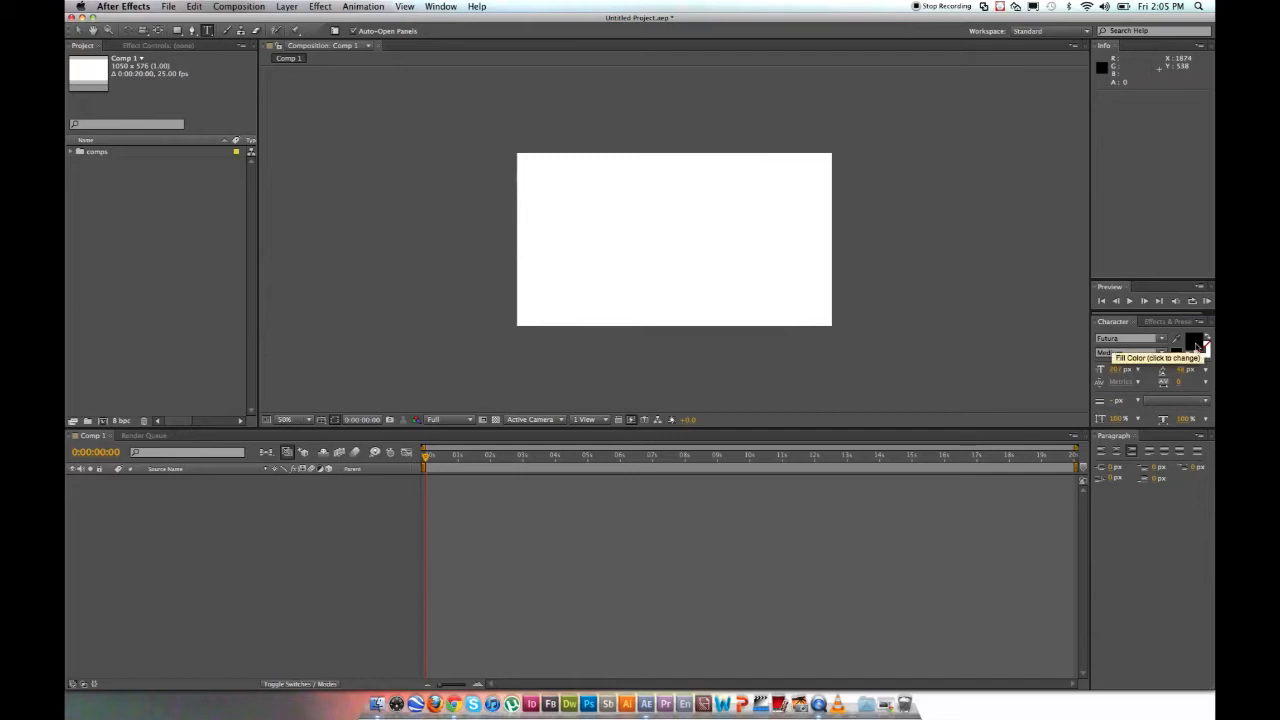
{"action": "left_click", "coordinate": [1116, 371]}
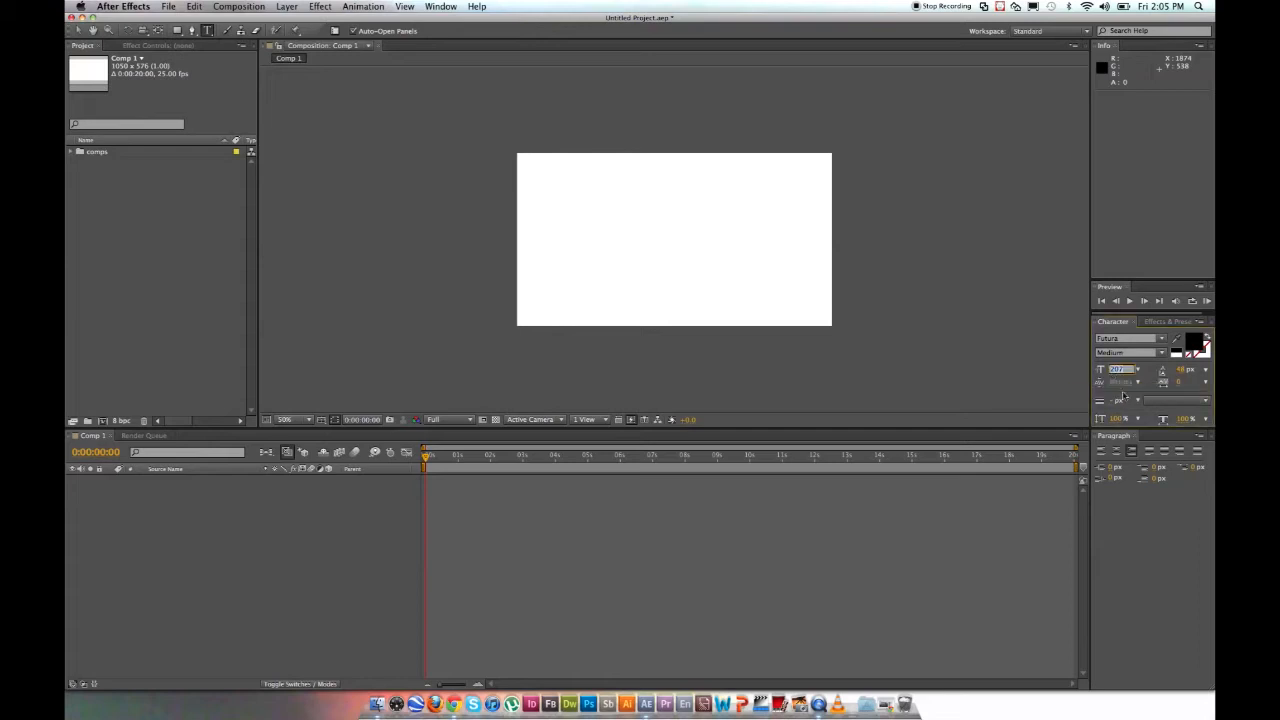
{"action": "type", "text": "200"}
{"action": "key", "text": "Return"}
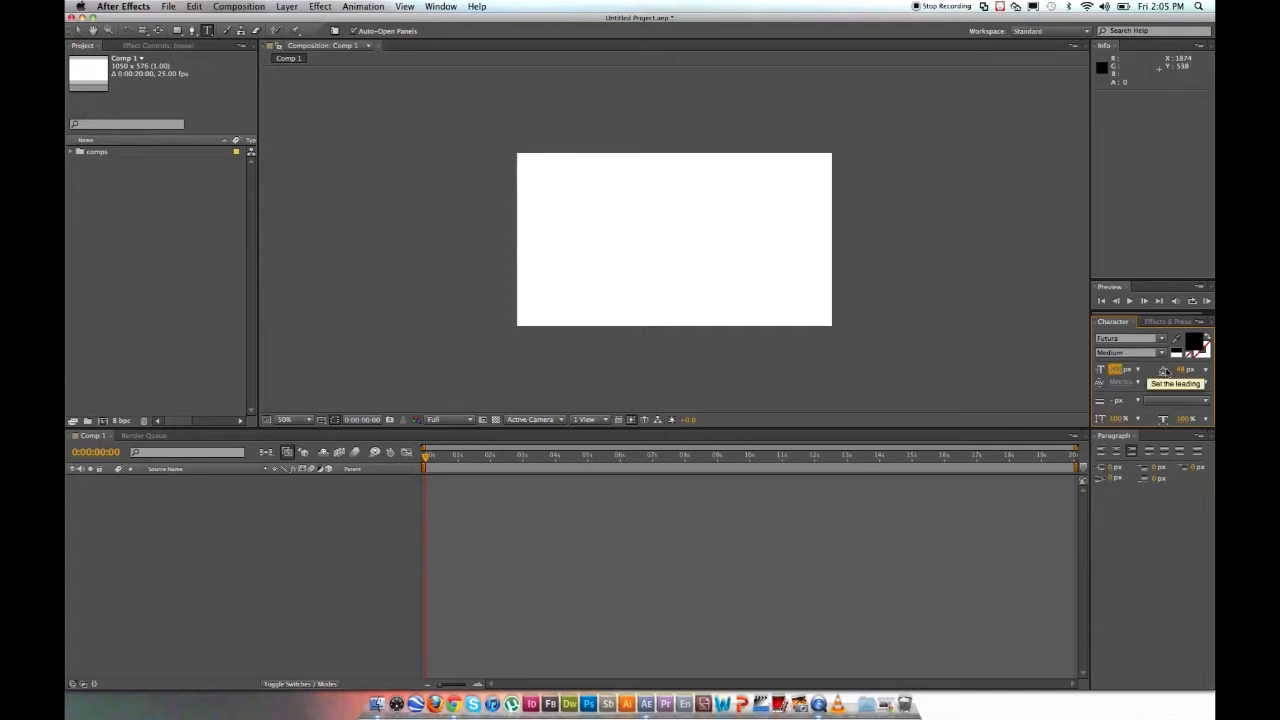
{"action": "left_click", "coordinate": [1114, 372]}
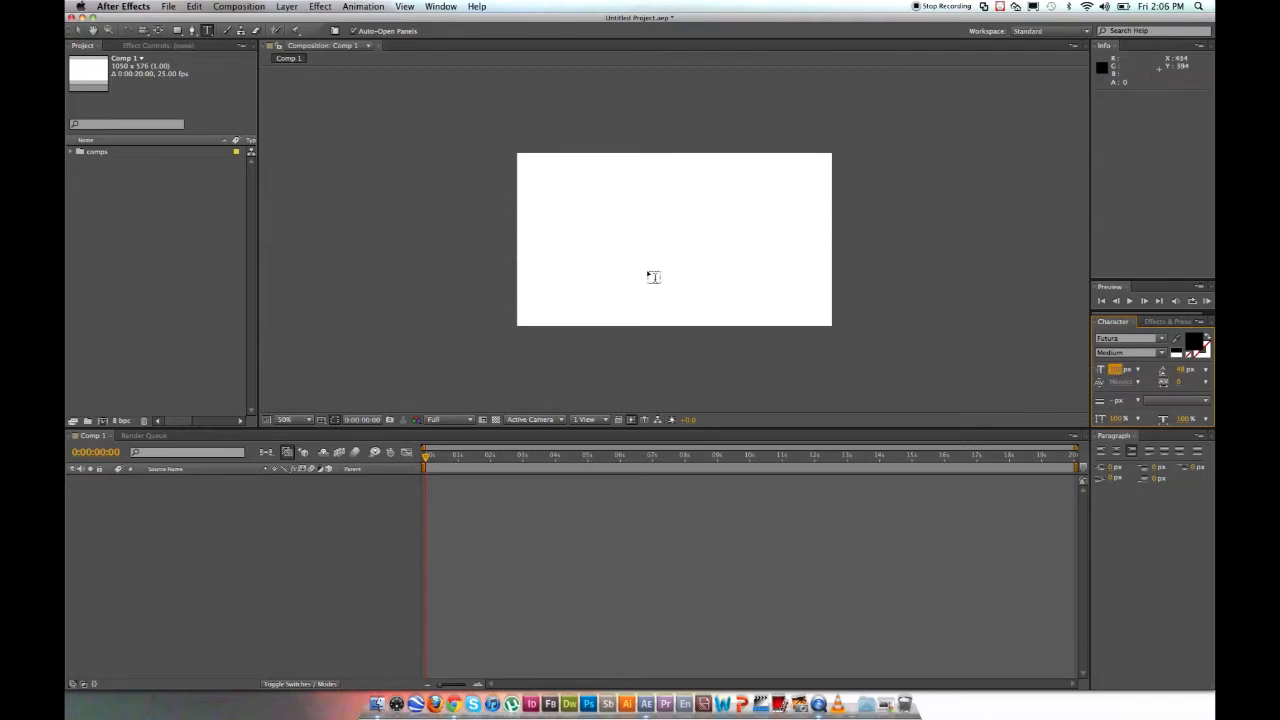
Add a text layer reading "across" and place it near the centre of the composition
{"action": "left_click", "coordinate": [548, 250]}
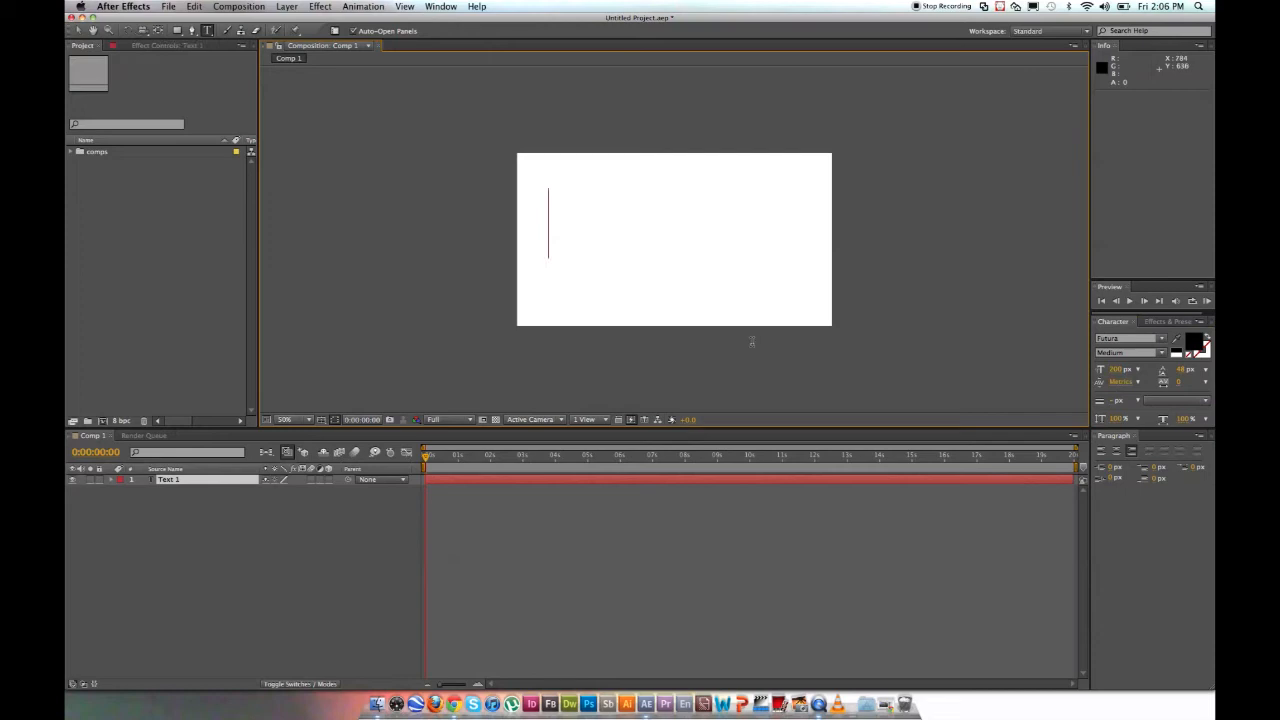
{"action": "type", "text": "cross"}
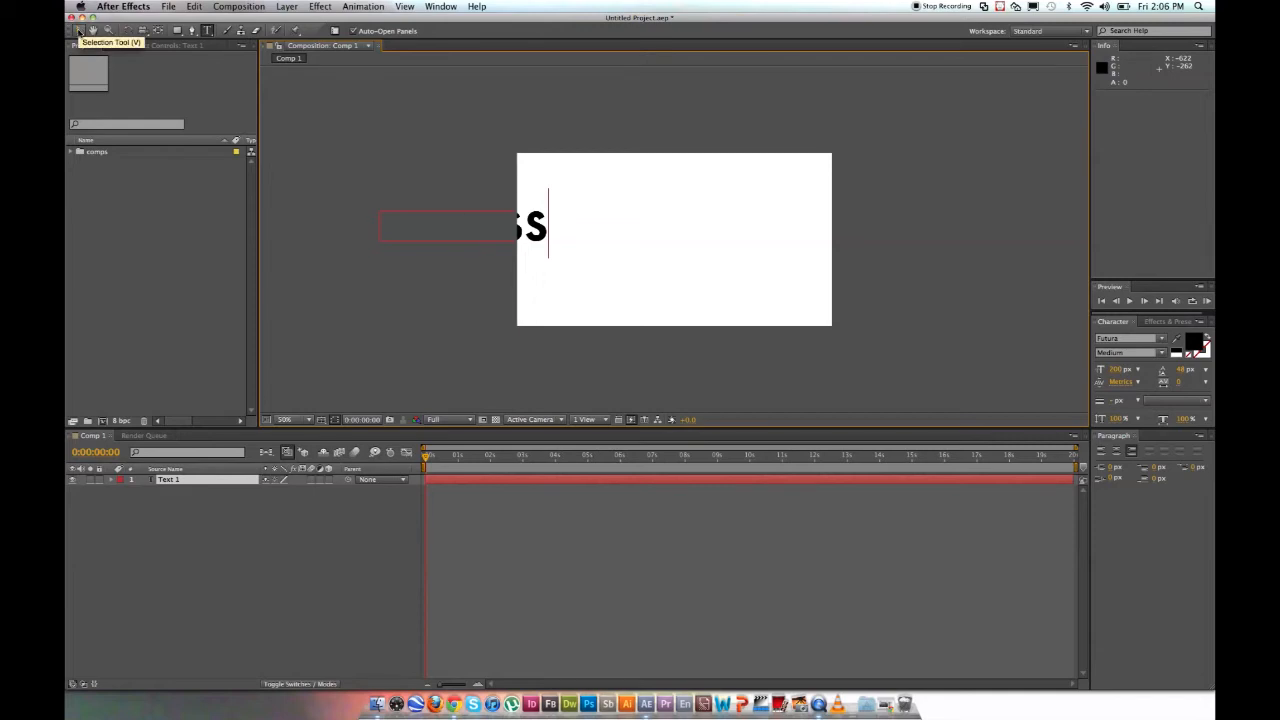
{"action": "left_click", "coordinate": [80, 31]}
{"action": "left_click_drag", "start_coordinate": [545, 232], "coordinate": [697, 242]}
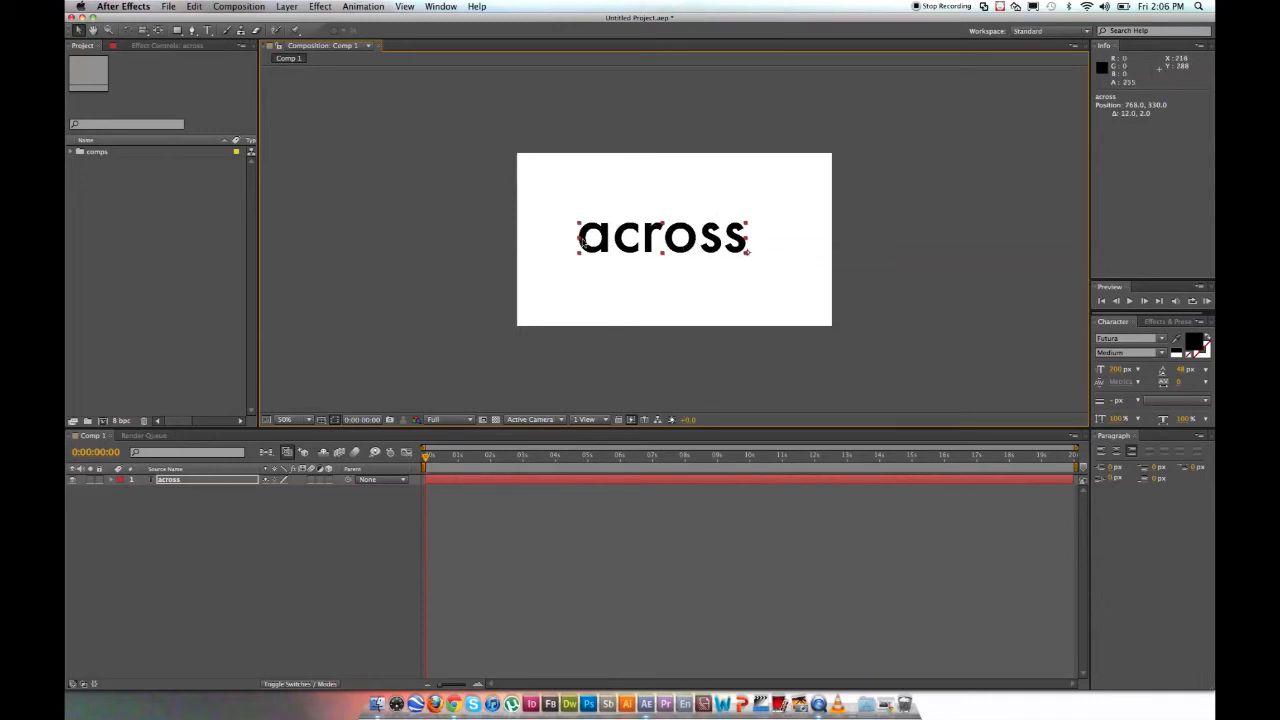
{"action": "left_click_drag", "start_coordinate": [697, 242], "coordinate": [705, 239]}
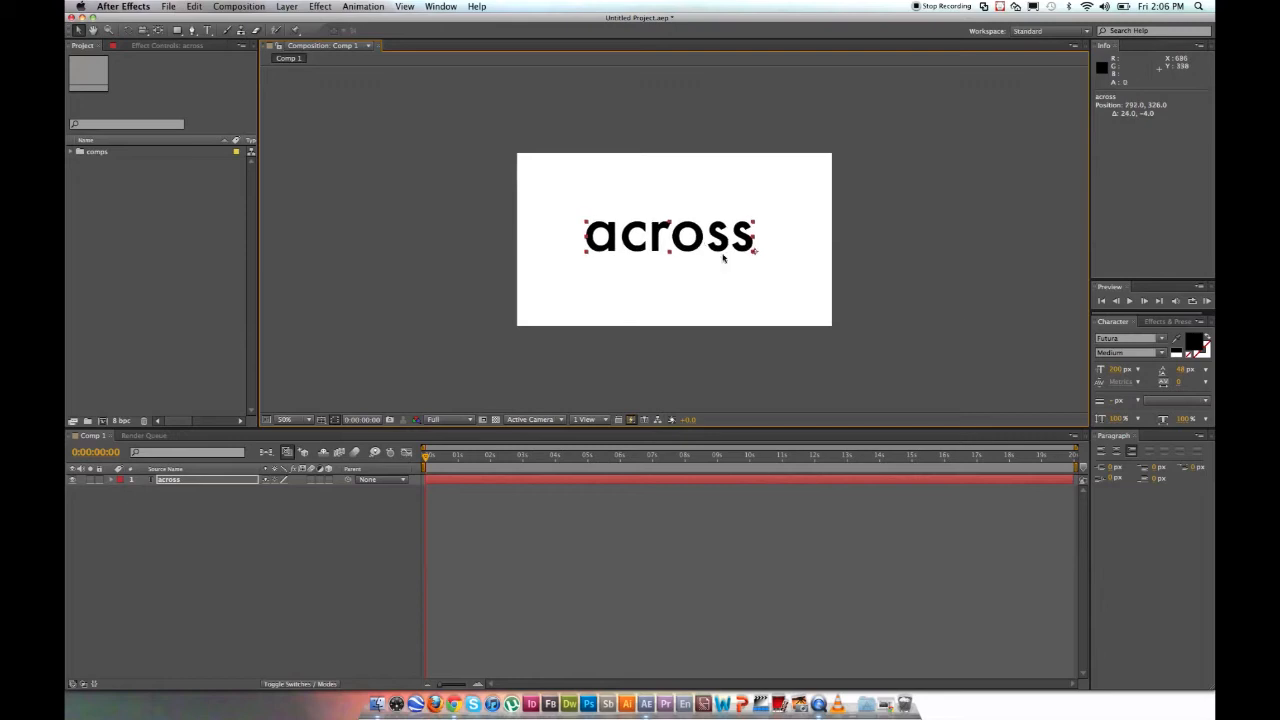
Try the Gabriola font on the "across" text and return it to Futura Medium
{"action": "left_click", "coordinate": [1158, 340]}
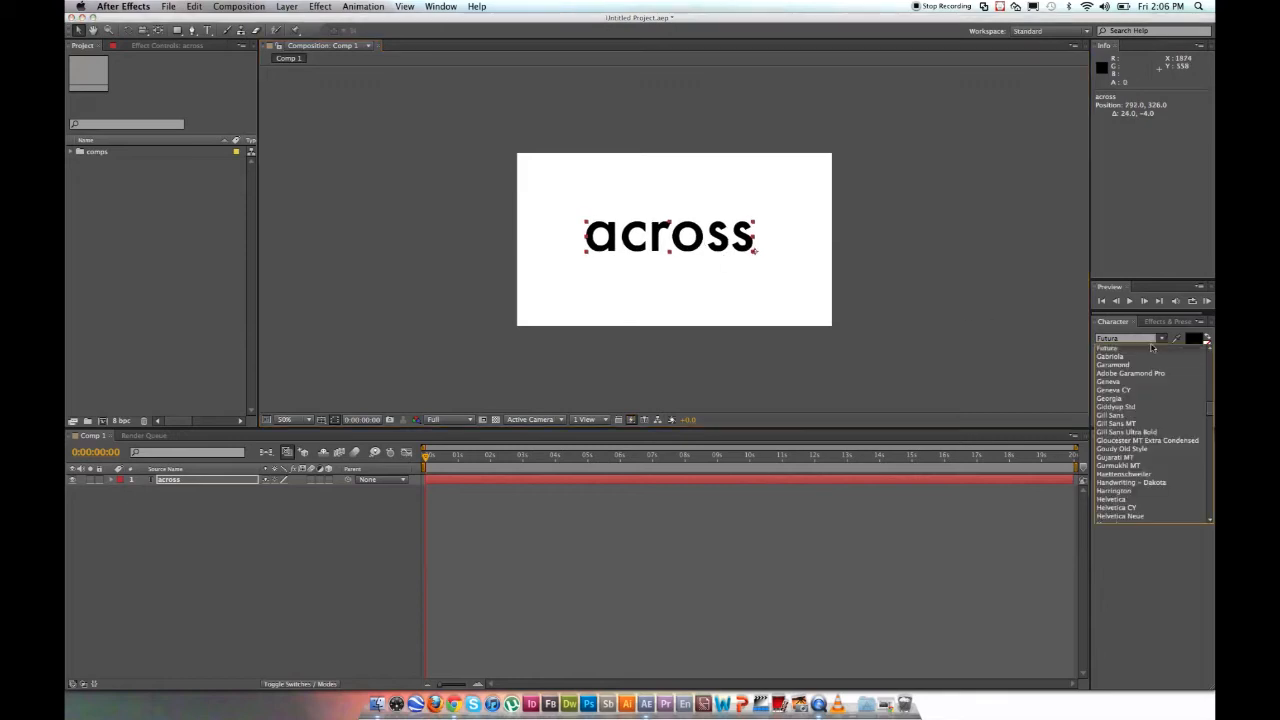
{"action": "left_click", "coordinate": [1145, 360]}
{"action": "left_click", "coordinate": [1150, 340]}
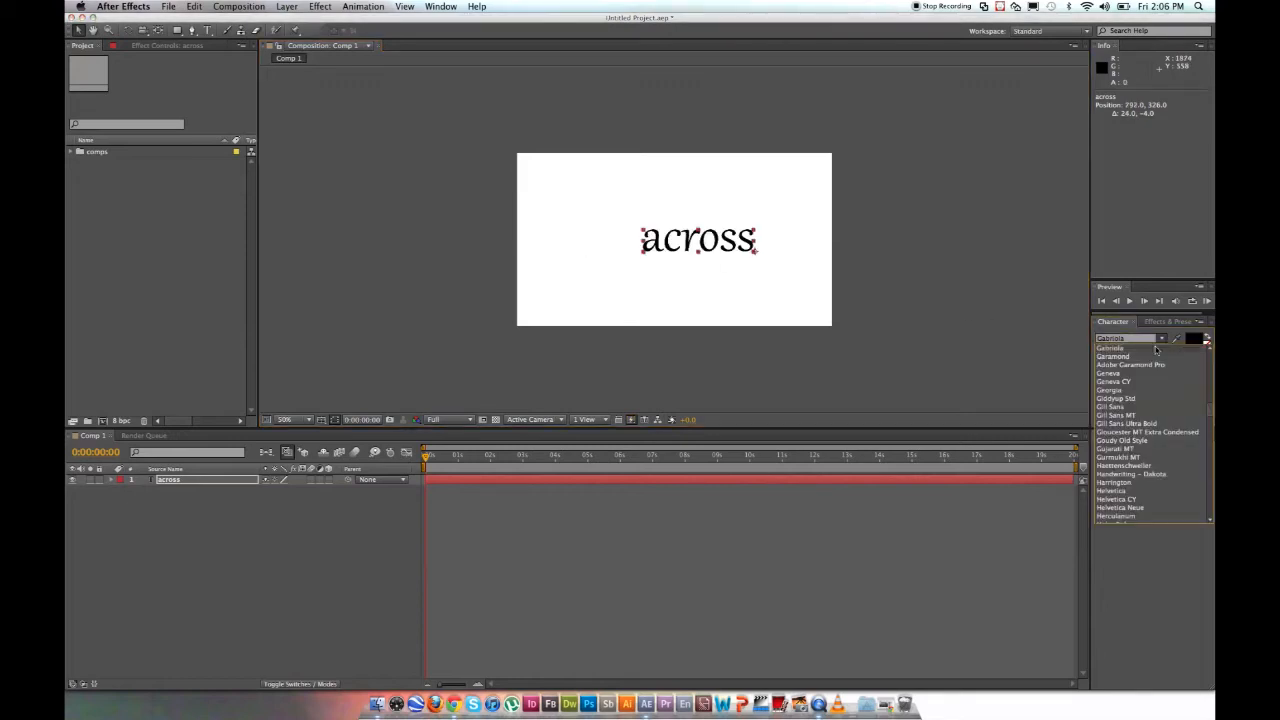
{"action": "left_click", "coordinate": [1153, 357]}
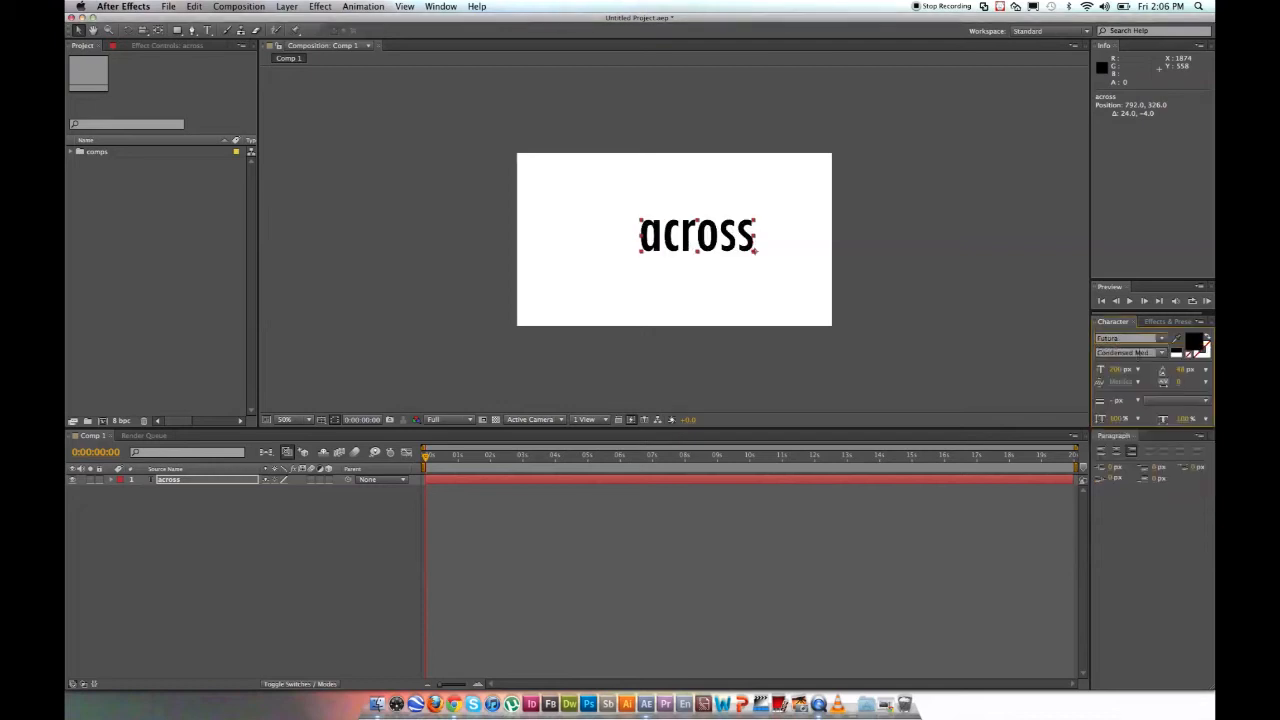
{"action": "left_click", "coordinate": [1160, 354]}
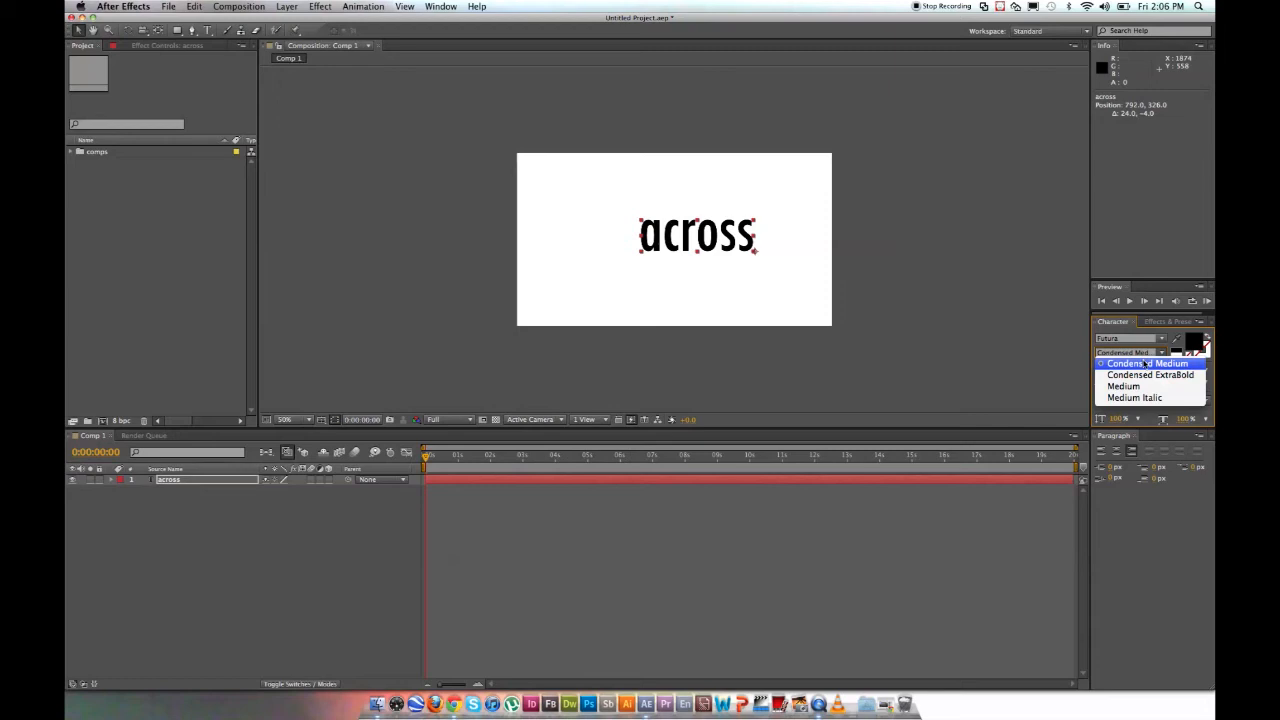
{"action": "left_click", "coordinate": [1140, 387]}
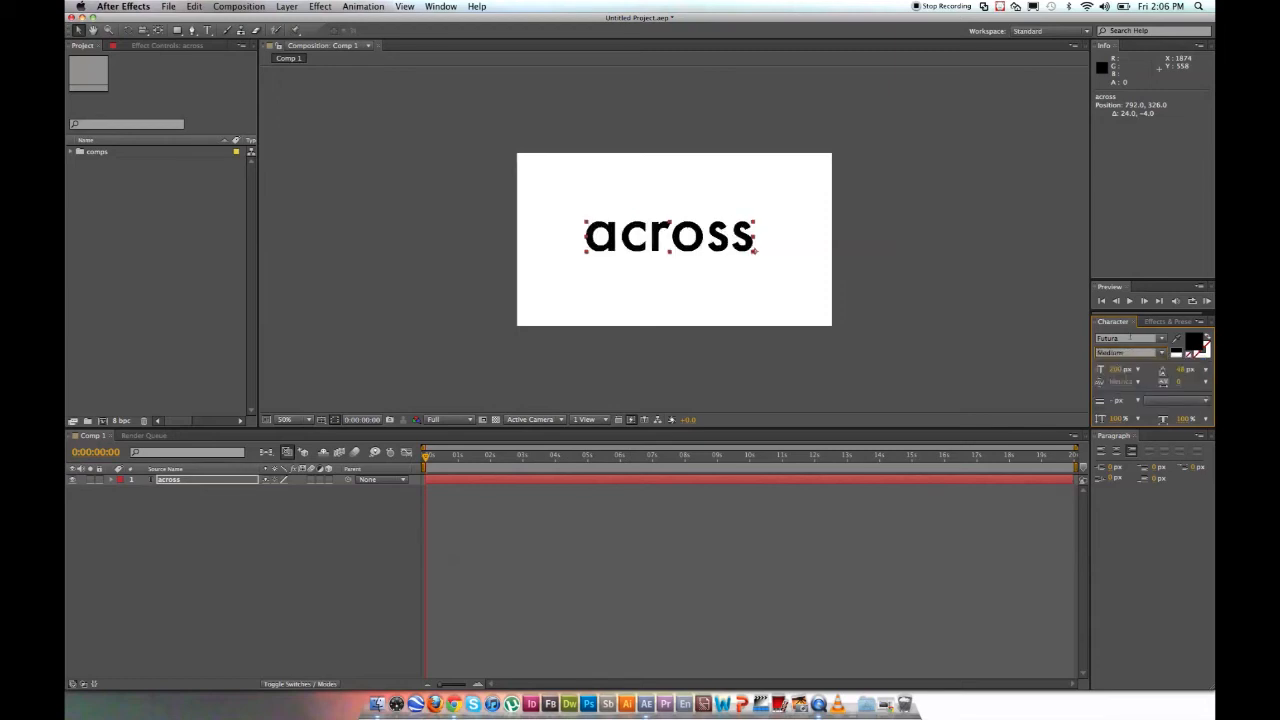
Set the font size of the "across" text to 156 px
{"action": "left_click_drag", "start_coordinate": [1117, 370], "coordinate": [1119, 377]}
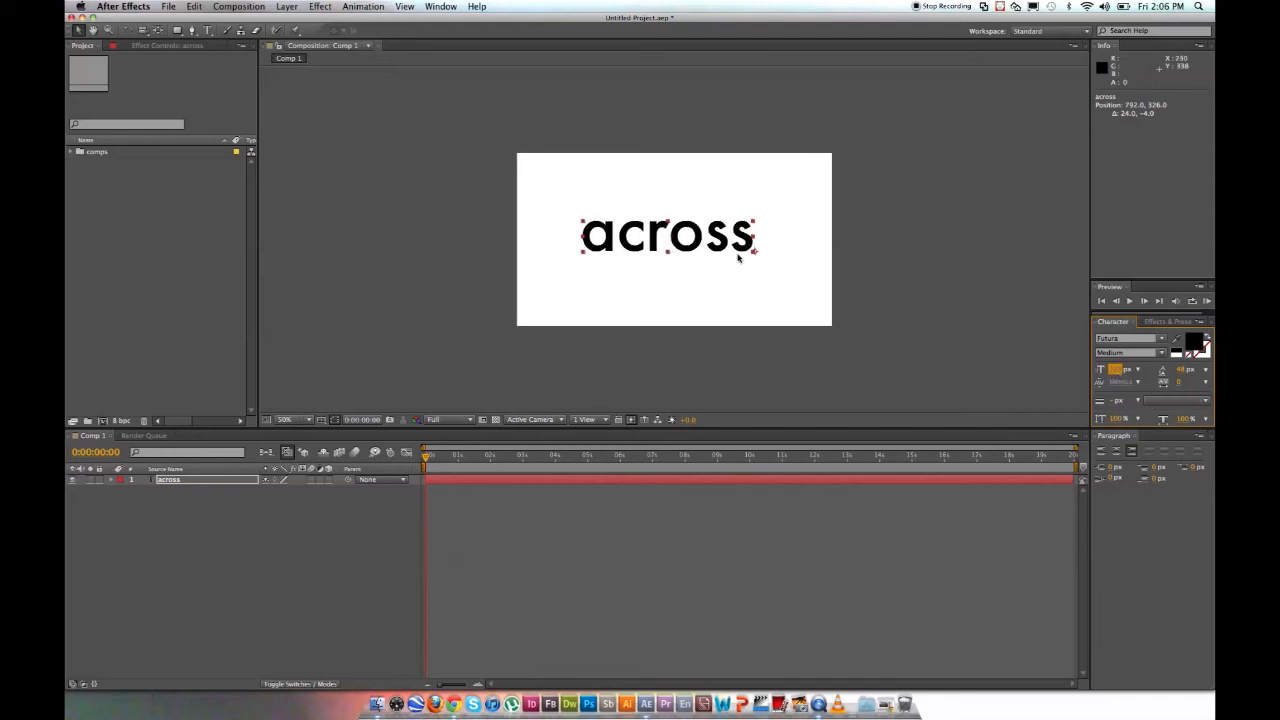
{"action": "left_click_drag", "start_coordinate": [1120, 376], "coordinate": [1104, 374]}
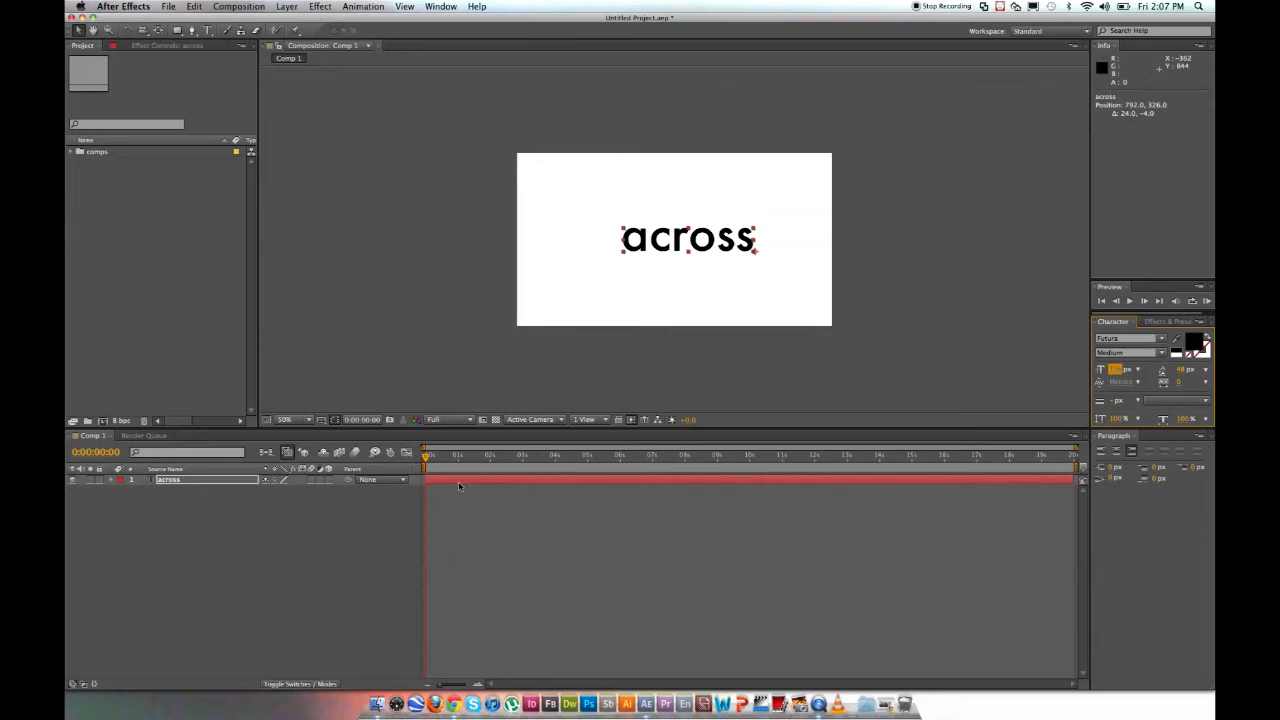
With the current time at 0:00:00:00, move the "across" text just outside the left edge of the frame, to about -42, 302
{"action": "mouse_move", "coordinate": [427, 457]}
{"action": "left_mouse_down"}
{"action": "mouse_move", "coordinate": [643, 458]}
{"action": "mouse_move", "coordinate": [406, 459]}
{"action": "left_mouse_up"}
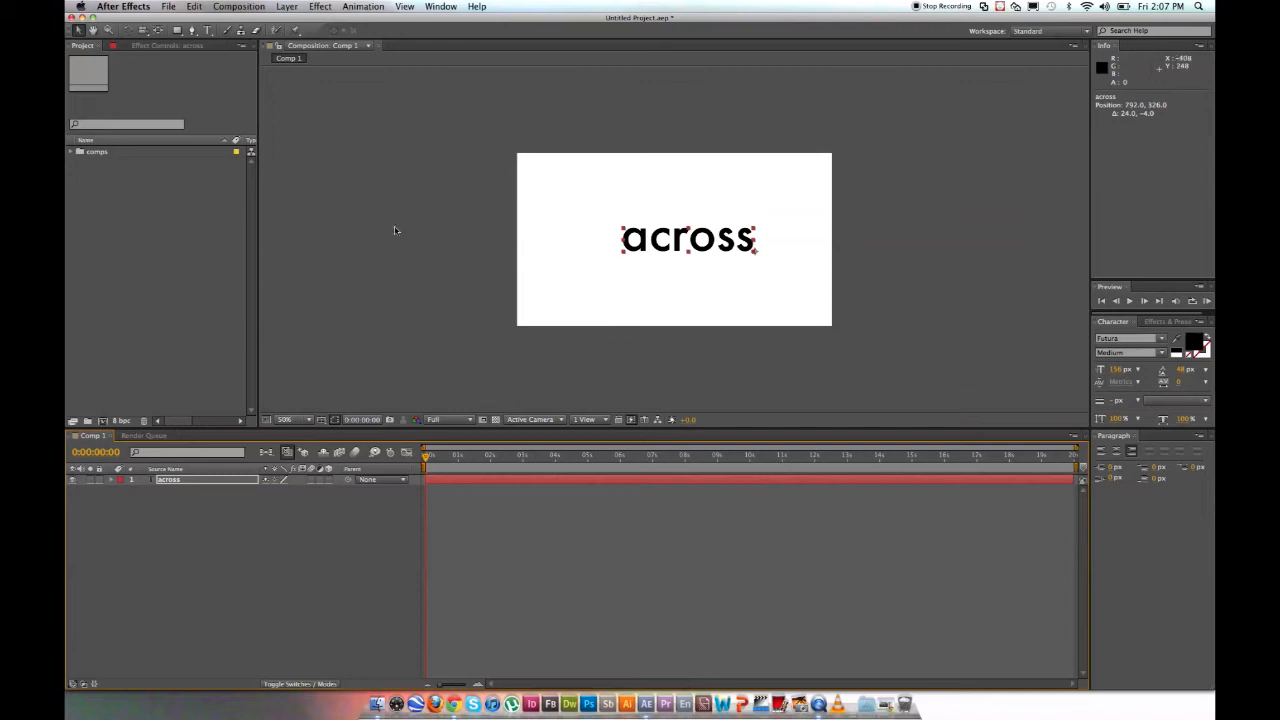
{"action": "left_click_drag", "start_coordinate": [649, 242], "coordinate": [867, 242]}
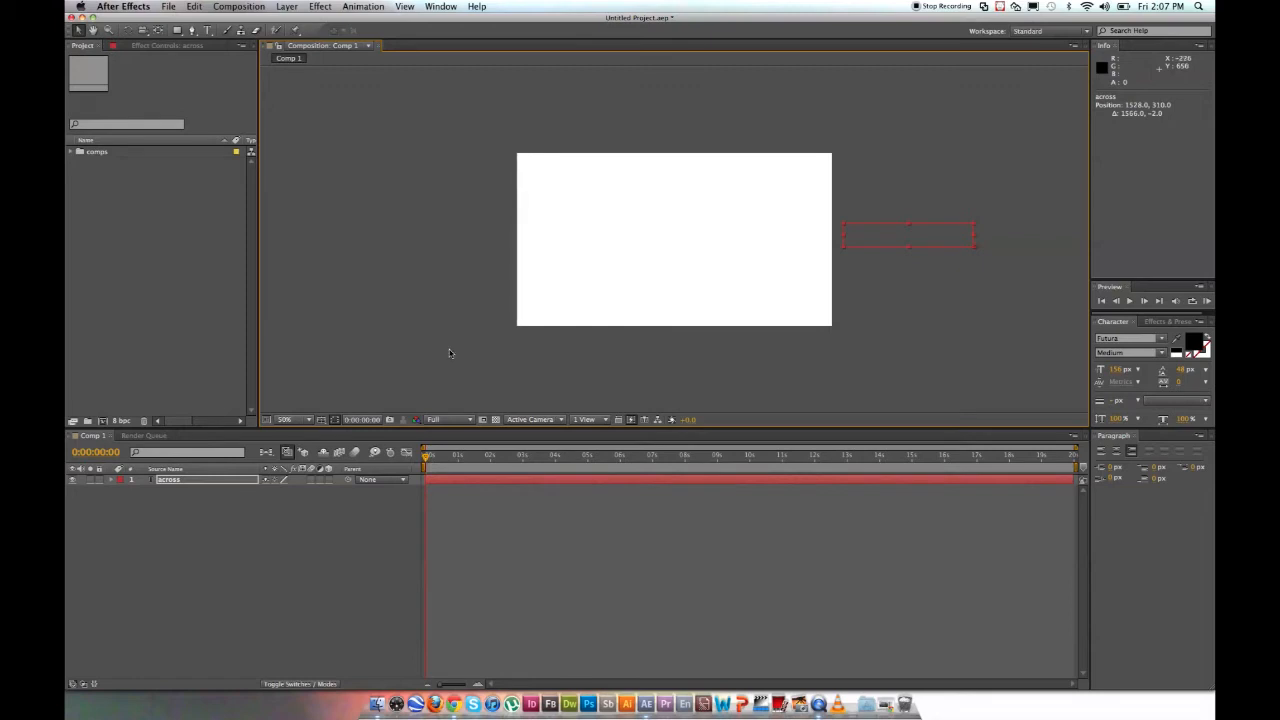
{"action": "left_click_drag", "start_coordinate": [892, 242], "coordinate": [426, 241]}
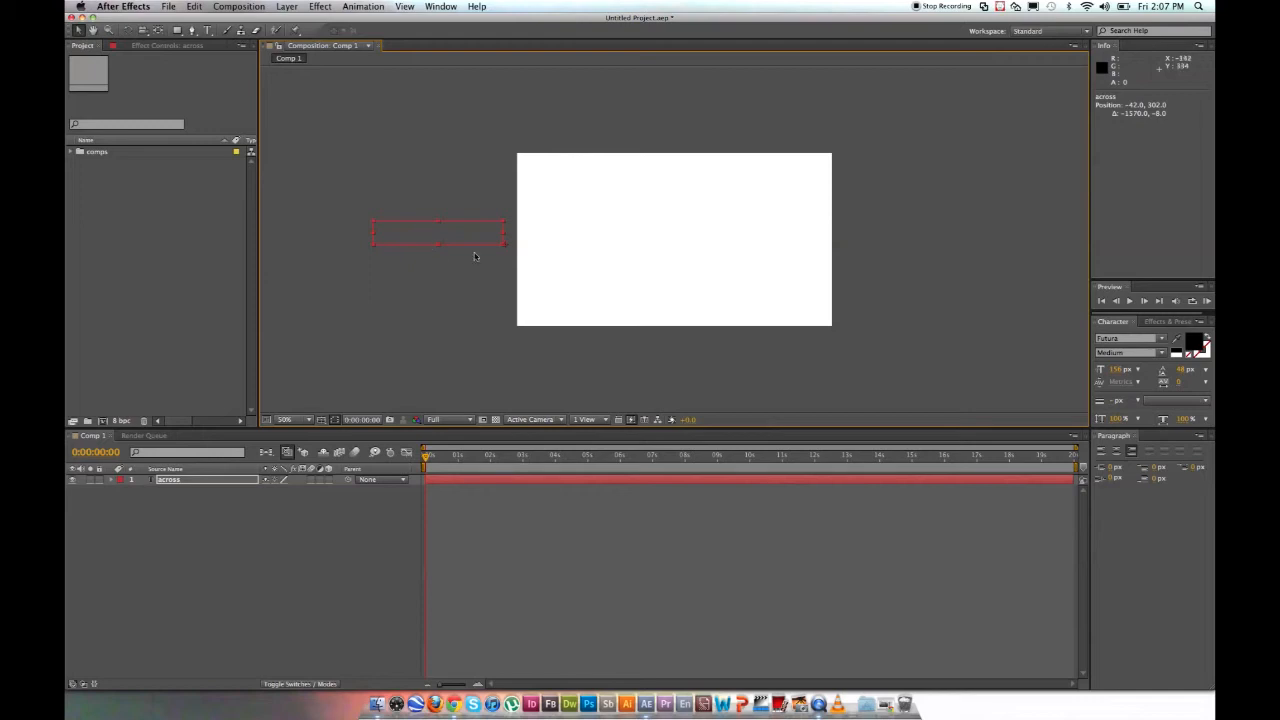
Examine the "across" layer's Position, Text and Transform properties in the timeline, and collapse the layer
{"action": "left_click", "coordinate": [427, 459]}
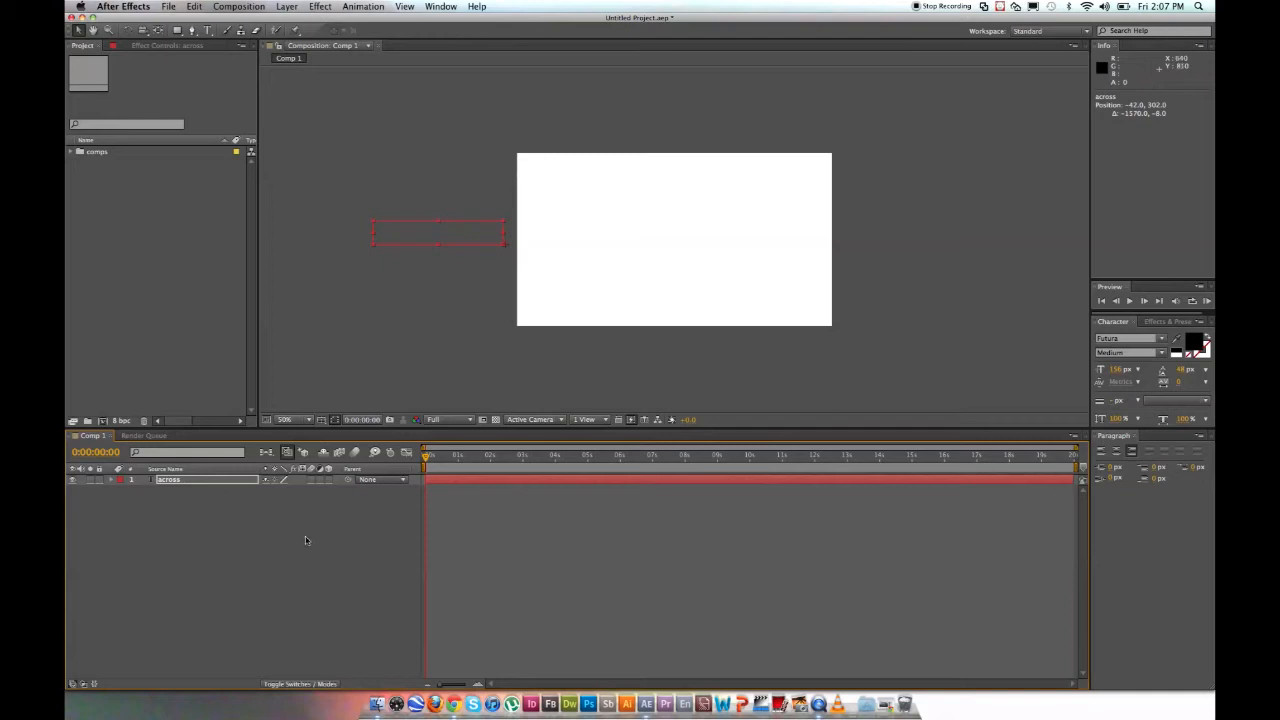
{"action": "left_click", "coordinate": [167, 481]}
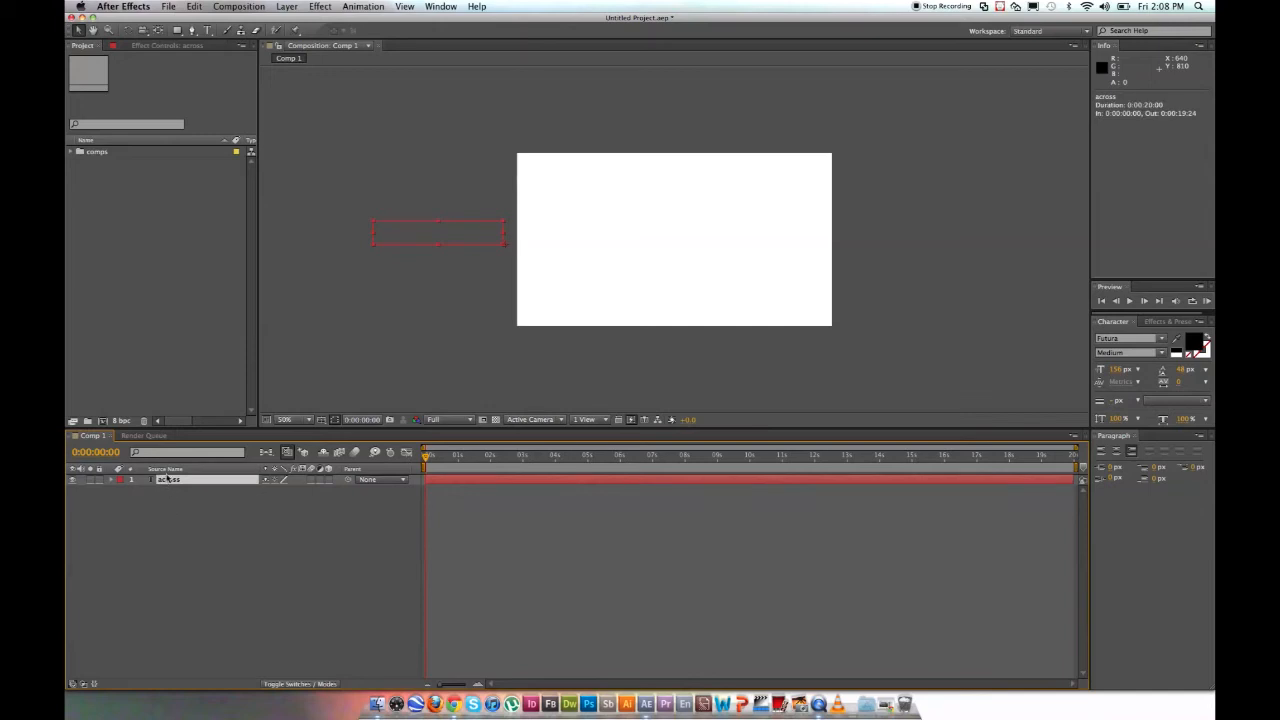
{"action": "key", "text": "p"}
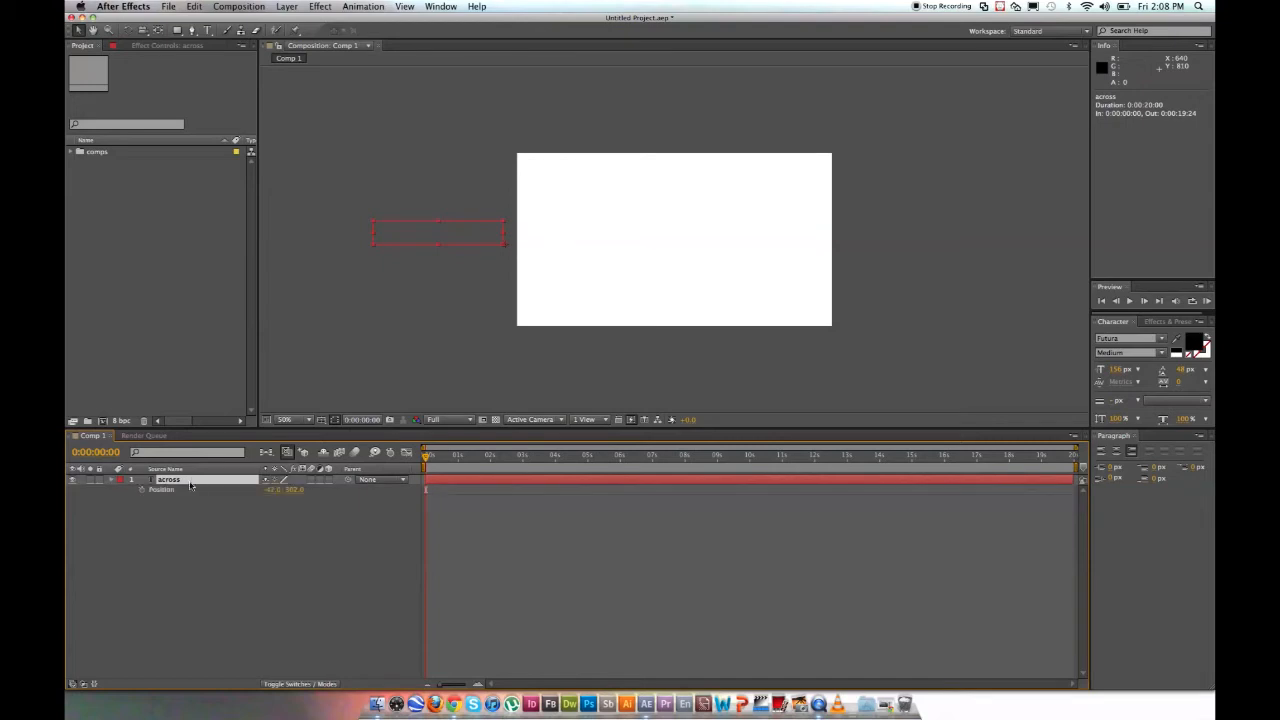
{"action": "left_click", "coordinate": [112, 482]}
{"action": "left_click", "coordinate": [112, 481]}
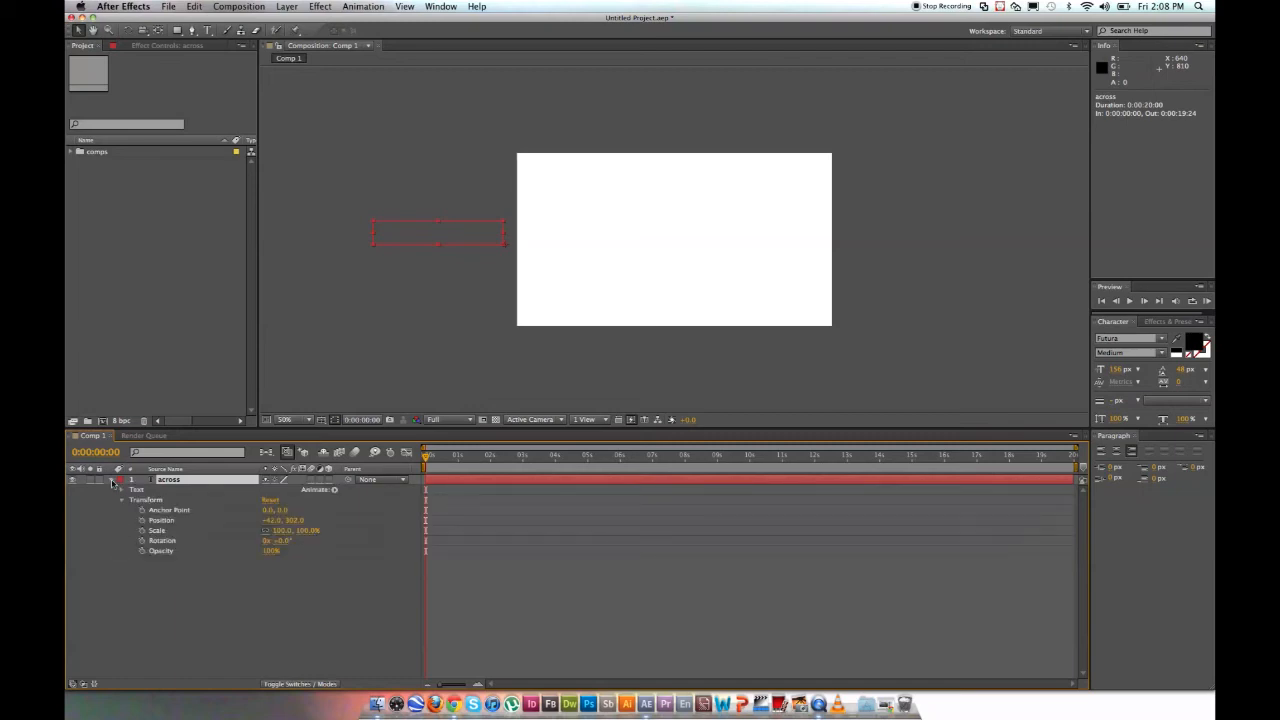
{"action": "left_click", "coordinate": [122, 501]}
{"action": "left_click", "coordinate": [122, 500]}
{"action": "left_click", "coordinate": [114, 485]}
{"action": "left_click", "coordinate": [111, 482]}
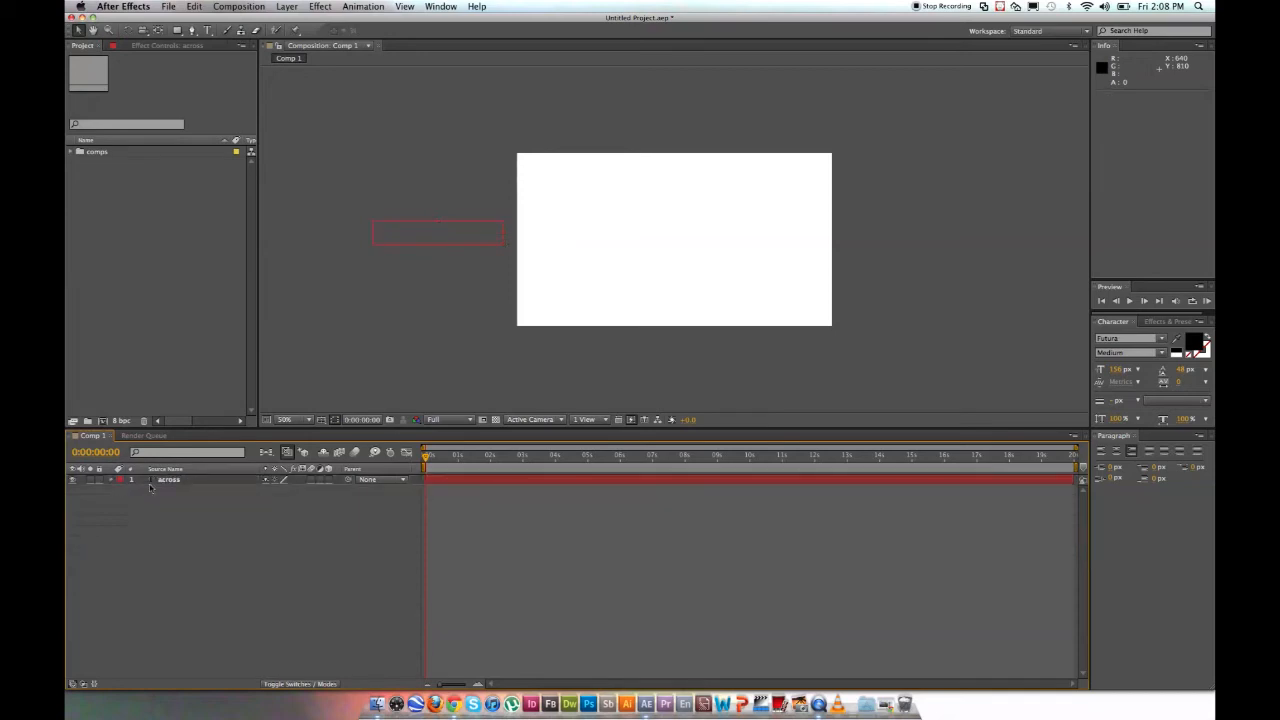
Reveal the "across" layer's Position property and set a starting Position keyframe at 0:00:00:00
{"action": "left_click", "coordinate": [169, 483]}
{"action": "key", "text": "p"}
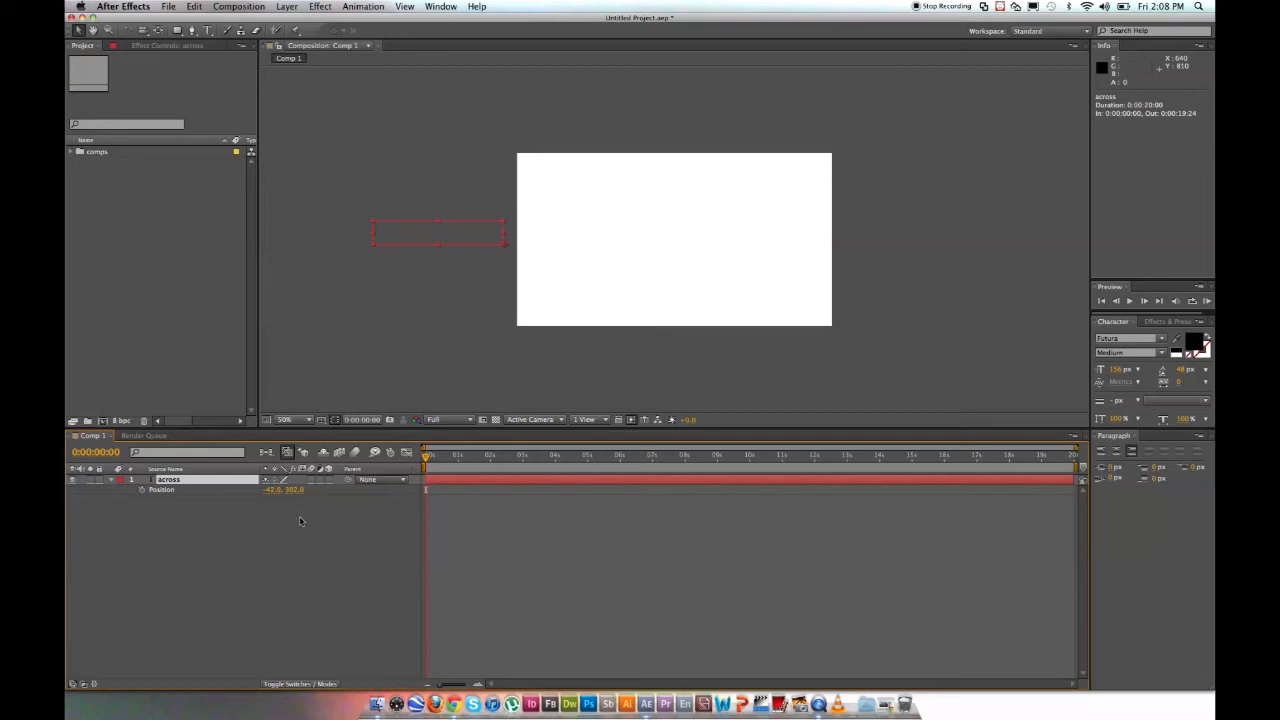
{"action": "left_click", "coordinate": [142, 491]}
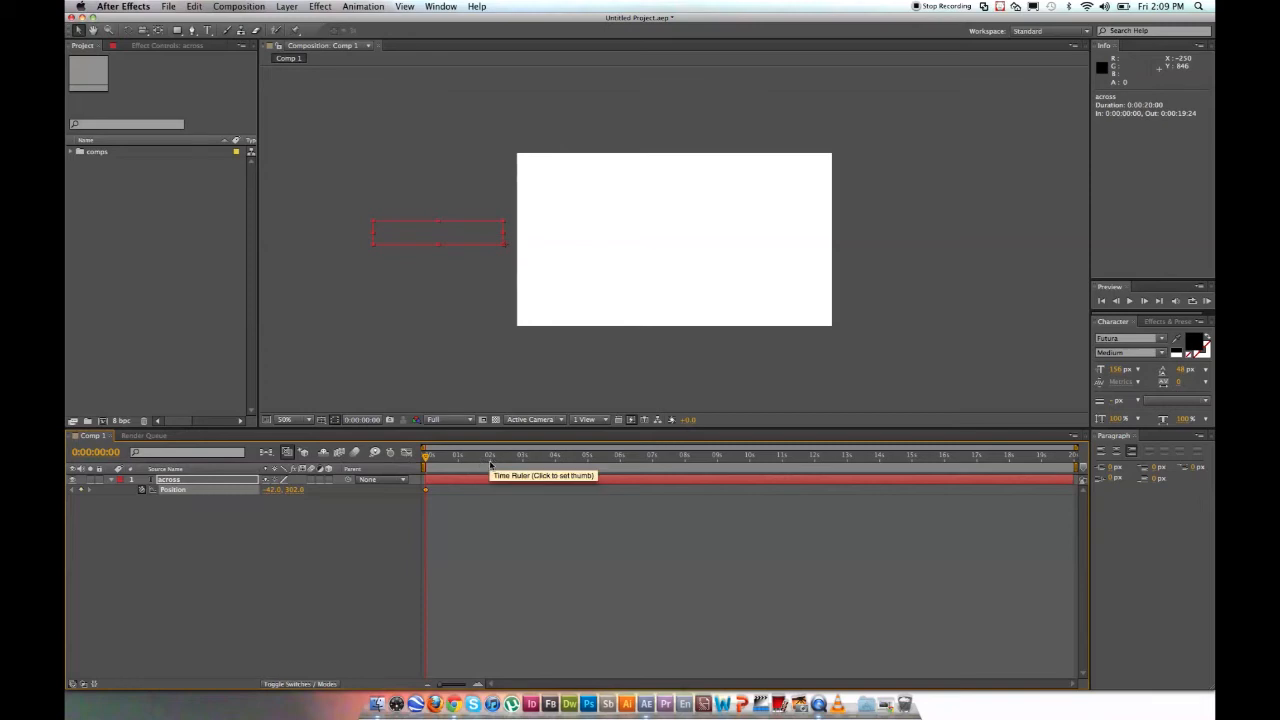
At 0:00:02:00, move the "across" text horizontally past the frame's right edge, to about 1562, 302
{"action": "left_click", "coordinate": [96, 452]}
{"action": "left_click", "coordinate": [106, 452]}
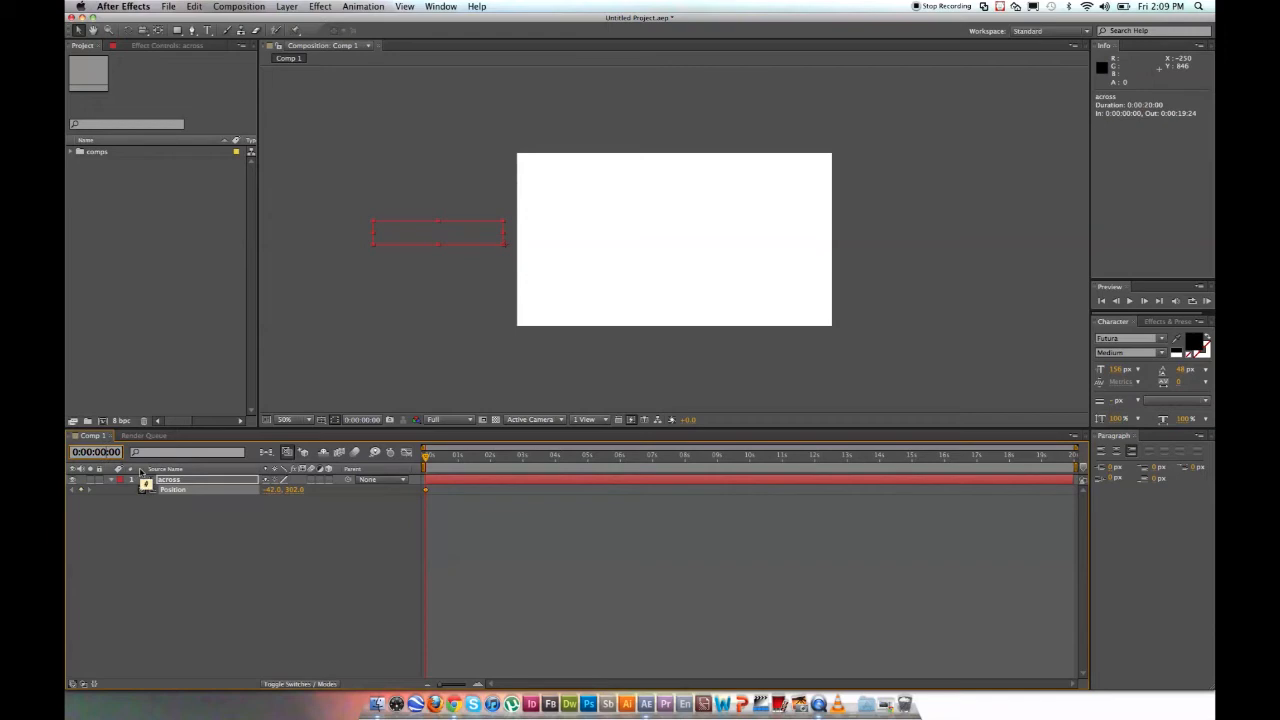
{"action": "key", "text": "BackSpace"}
{"action": "type", "text": "2"}
{"action": "key", "text": "Return"}
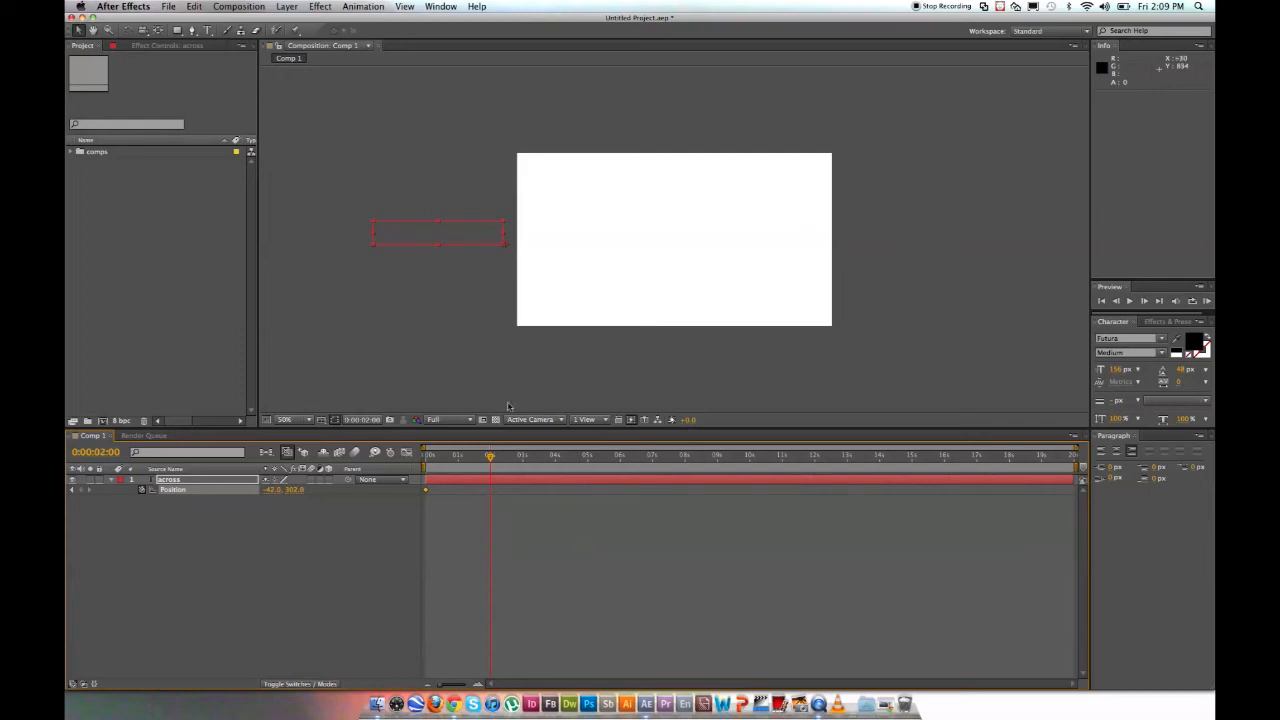
{"action": "left_click_drag", "start_coordinate": [452, 238], "coordinate": [929, 249]}
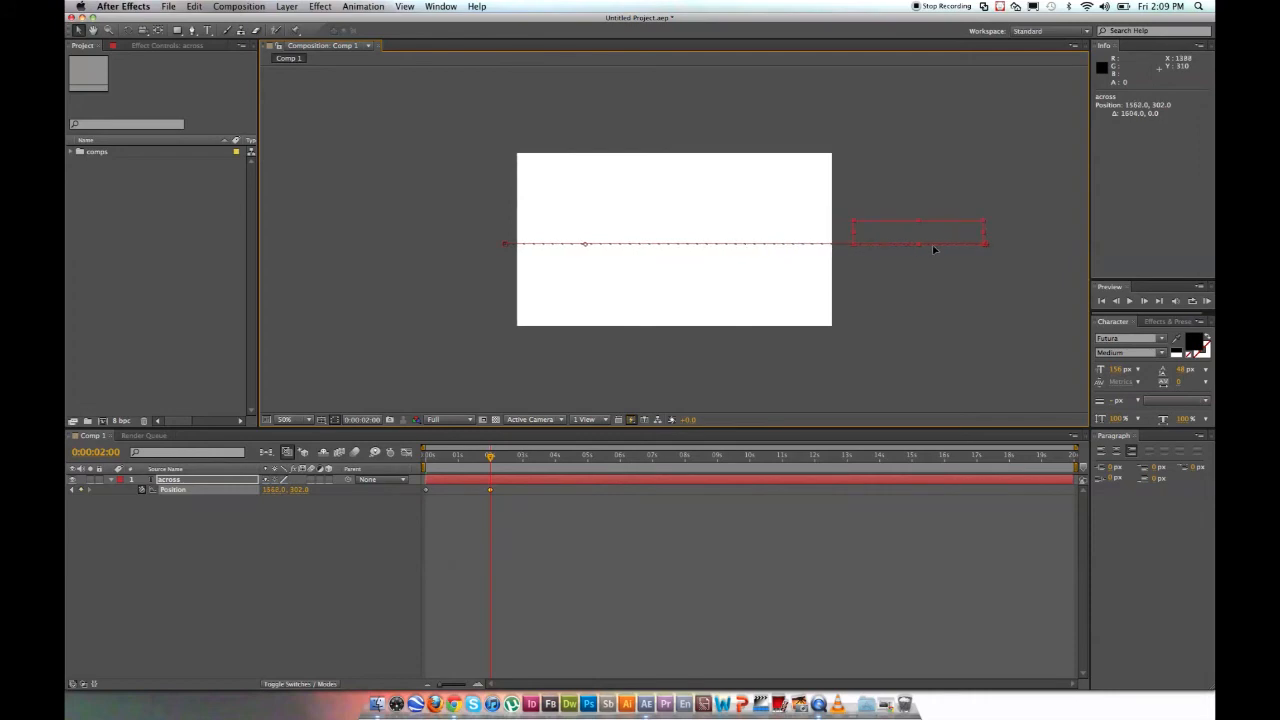
{"action": "left_click_drag", "start_coordinate": [934, 249], "coordinate": [933, 249]}
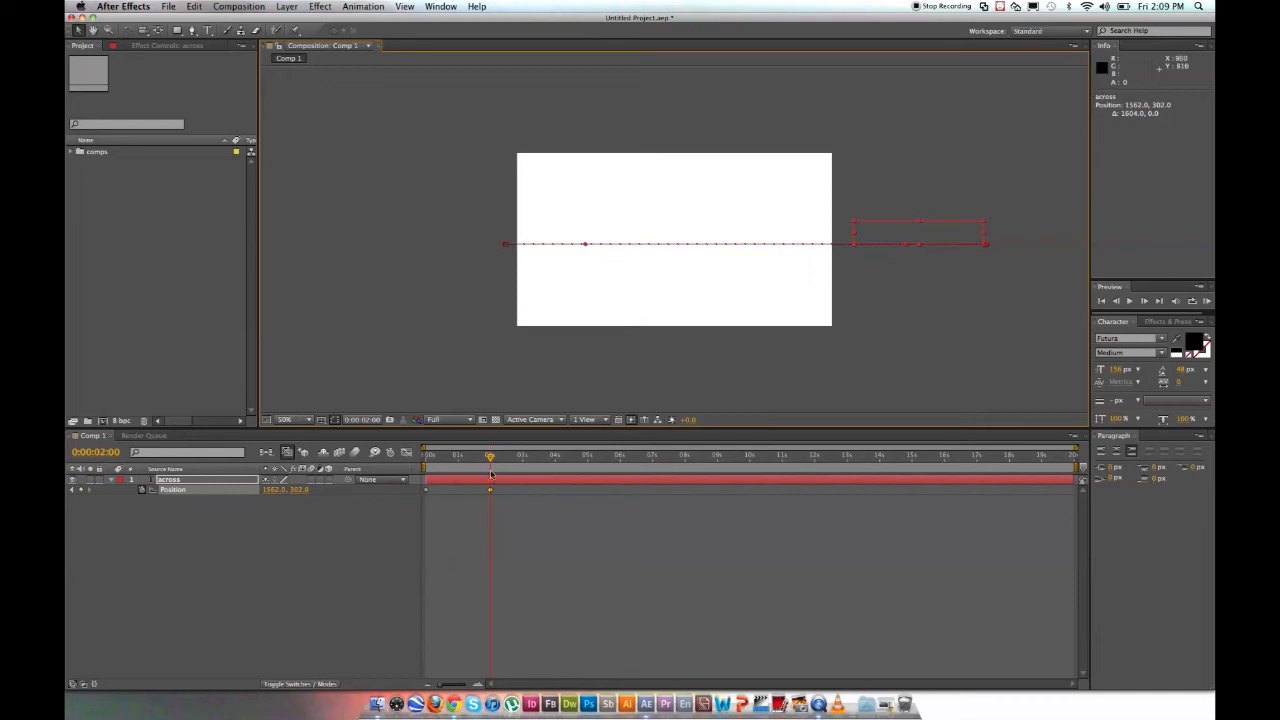
Scrub from 0:00:02:00 back to 0:00:00:00 to preview the "across" text's motion
{"action": "mouse_move", "coordinate": [491, 492]}
{"action": "left_click", "coordinate": [488, 457]}
{"action": "mouse_move", "coordinate": [488, 457]}
{"action": "left_mouse_down"}
{"action": "mouse_move", "coordinate": [428, 460]}
{"action": "mouse_move", "coordinate": [492, 471]}
{"action": "mouse_move", "coordinate": [419, 478]}
{"action": "mouse_move", "coordinate": [492, 478]}
{"action": "mouse_move", "coordinate": [472, 462]}
{"action": "left_mouse_up"}
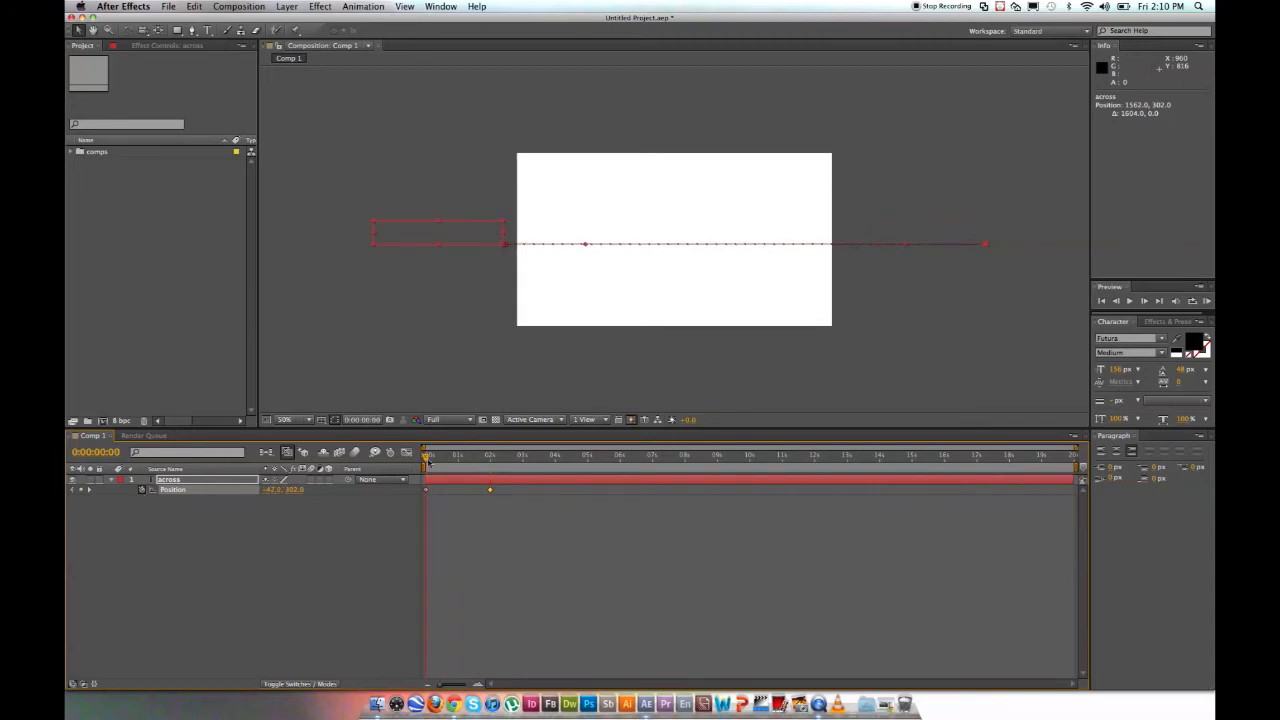
{"action": "mouse_move", "coordinate": [430, 460]}
{"action": "left_mouse_down"}
{"action": "mouse_move", "coordinate": [464, 463]}
{"action": "mouse_move", "coordinate": [428, 466]}
{"action": "left_mouse_up"}
{"action": "mouse_move", "coordinate": [429, 460]}
{"action": "left_mouse_down"}
{"action": "mouse_move", "coordinate": [456, 462]}
{"action": "mouse_move", "coordinate": [421, 466]}
{"action": "left_mouse_up"}
Collapse the "across" layer and lock it
{"action": "left_click", "coordinate": [363, 551]}
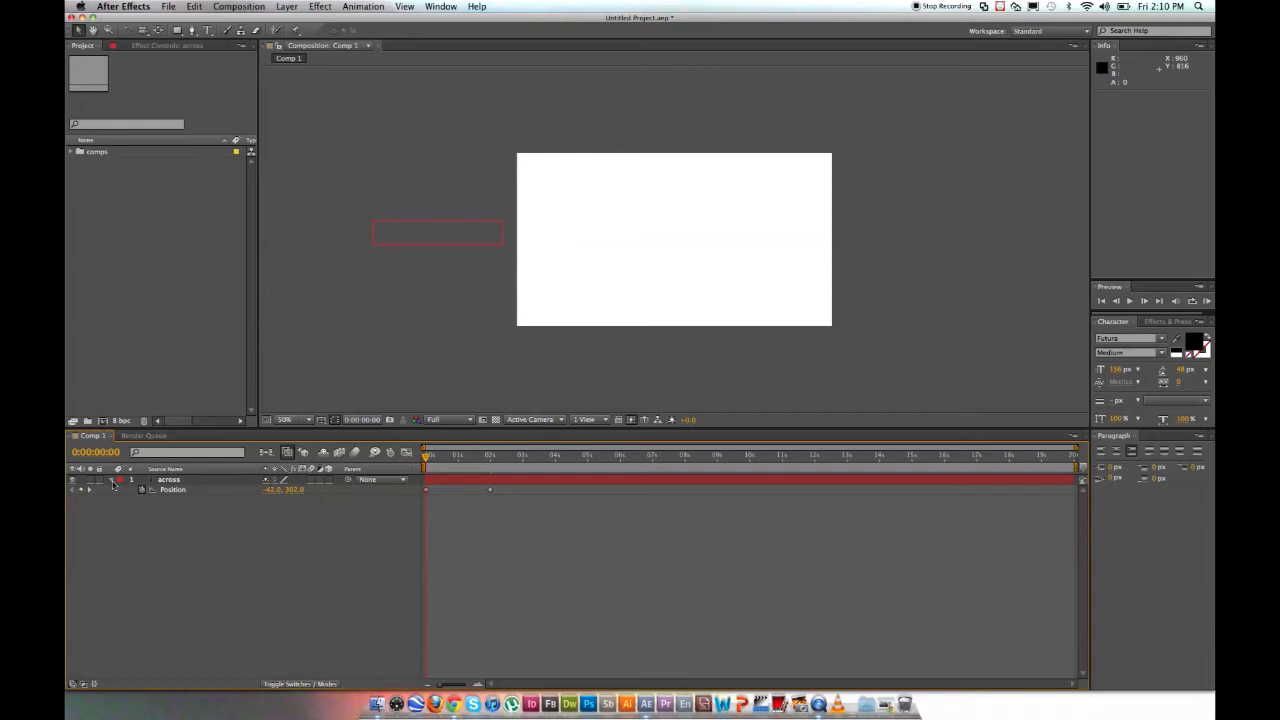
{"action": "left_click", "coordinate": [112, 481]}
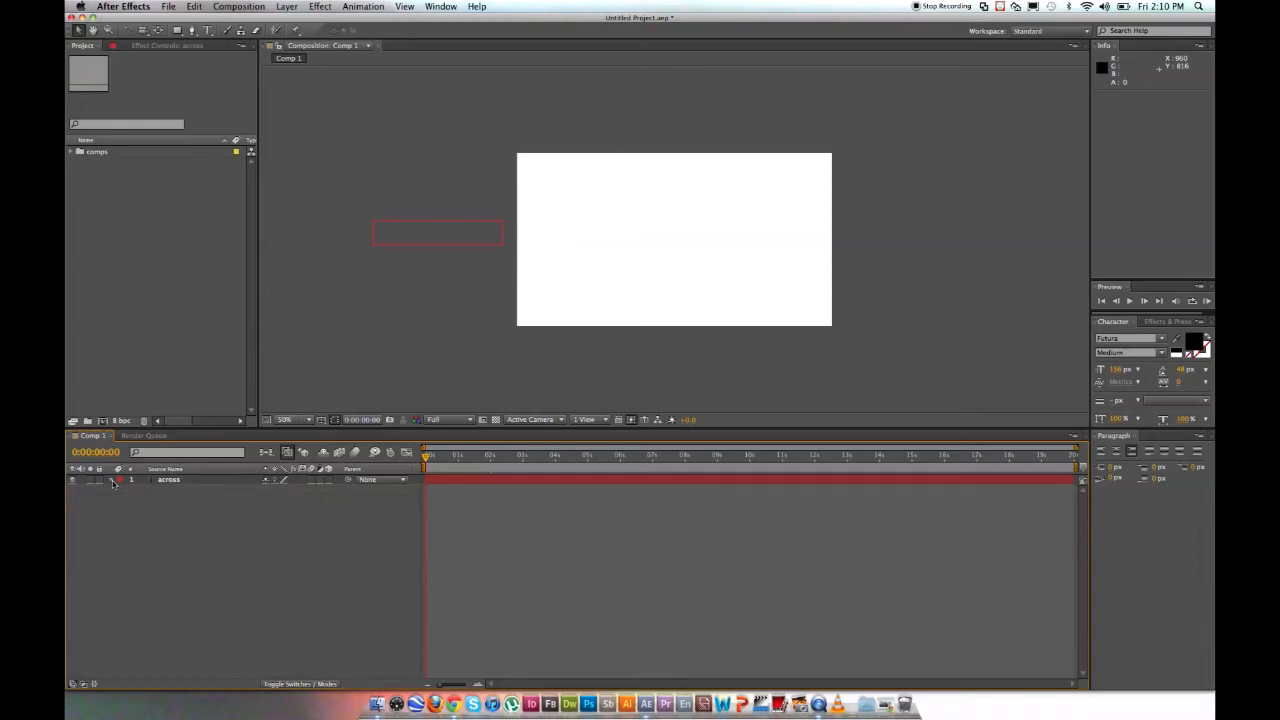
{"action": "left_click", "coordinate": [99, 480]}
Add a text layer reading "down" and place it near the centre of the composition, at about 664, 294
{"action": "left_click", "coordinate": [208, 31]}
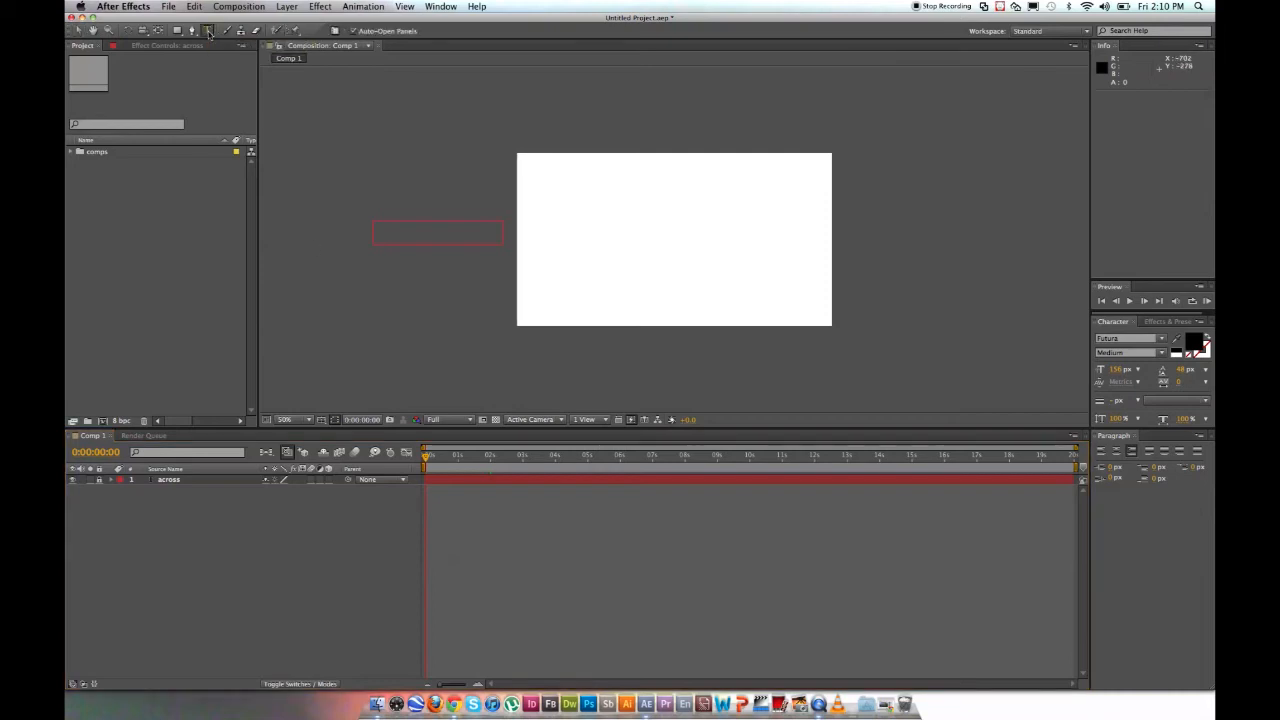
{"action": "left_click", "coordinate": [596, 233]}
{"action": "type", "text": "down"}
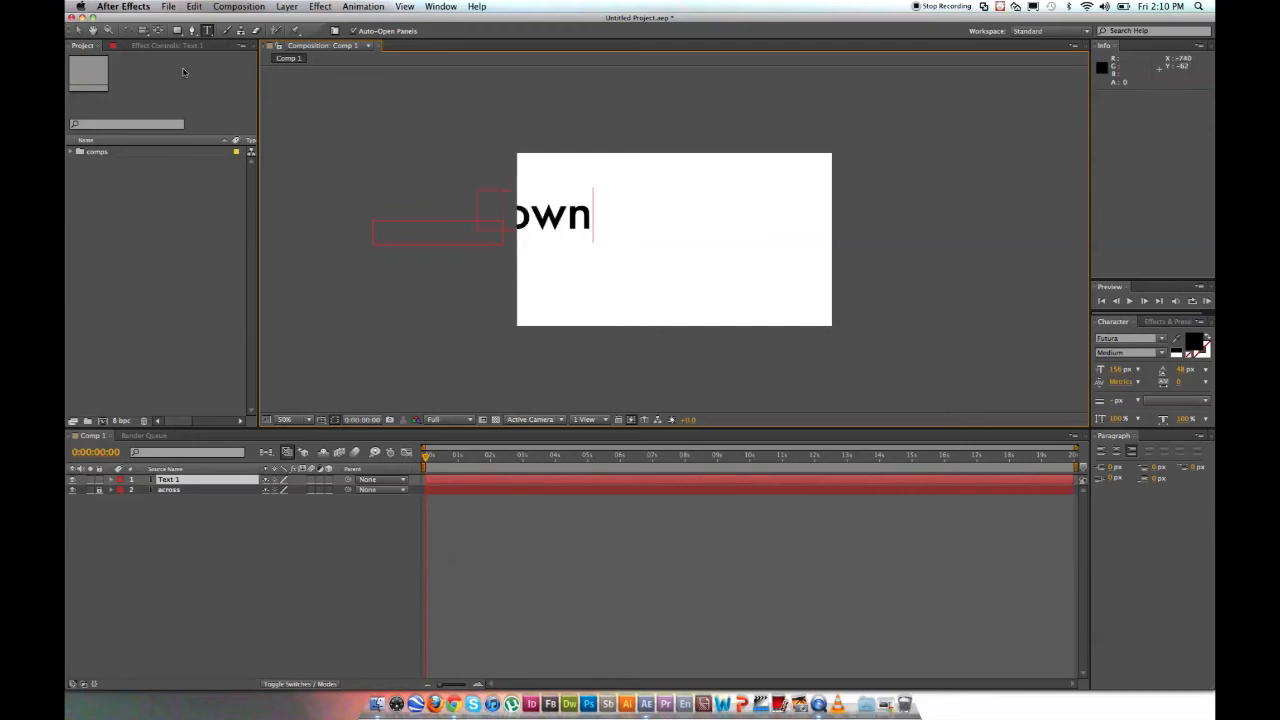
{"action": "left_click", "coordinate": [79, 33]}
{"action": "left_click_drag", "start_coordinate": [545, 220], "coordinate": [667, 231]}
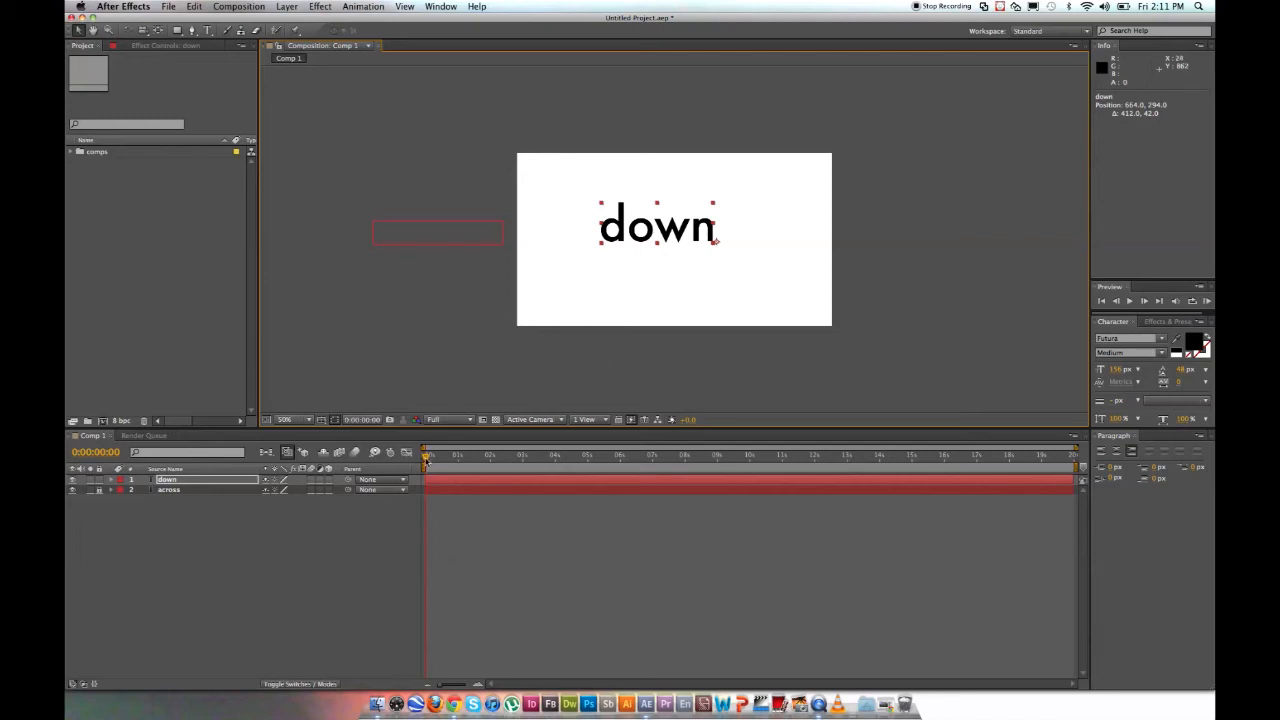
Try the "down" text below the frame and place it above the frame's top edge, at about 714, -84
{"action": "left_click_drag", "start_coordinate": [426, 459], "coordinate": [428, 459]}
{"action": "left_click_drag", "start_coordinate": [655, 229], "coordinate": [663, 359]}
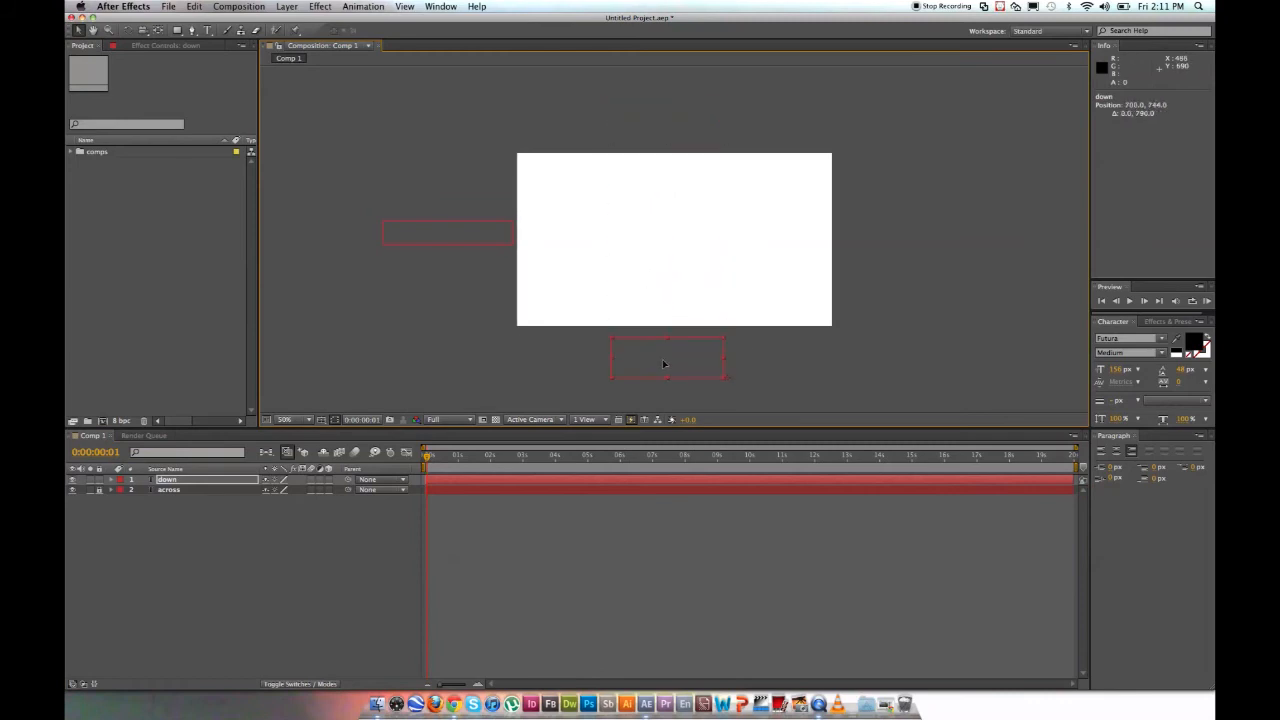
{"action": "left_click_drag", "start_coordinate": [662, 363], "coordinate": [668, 110]}
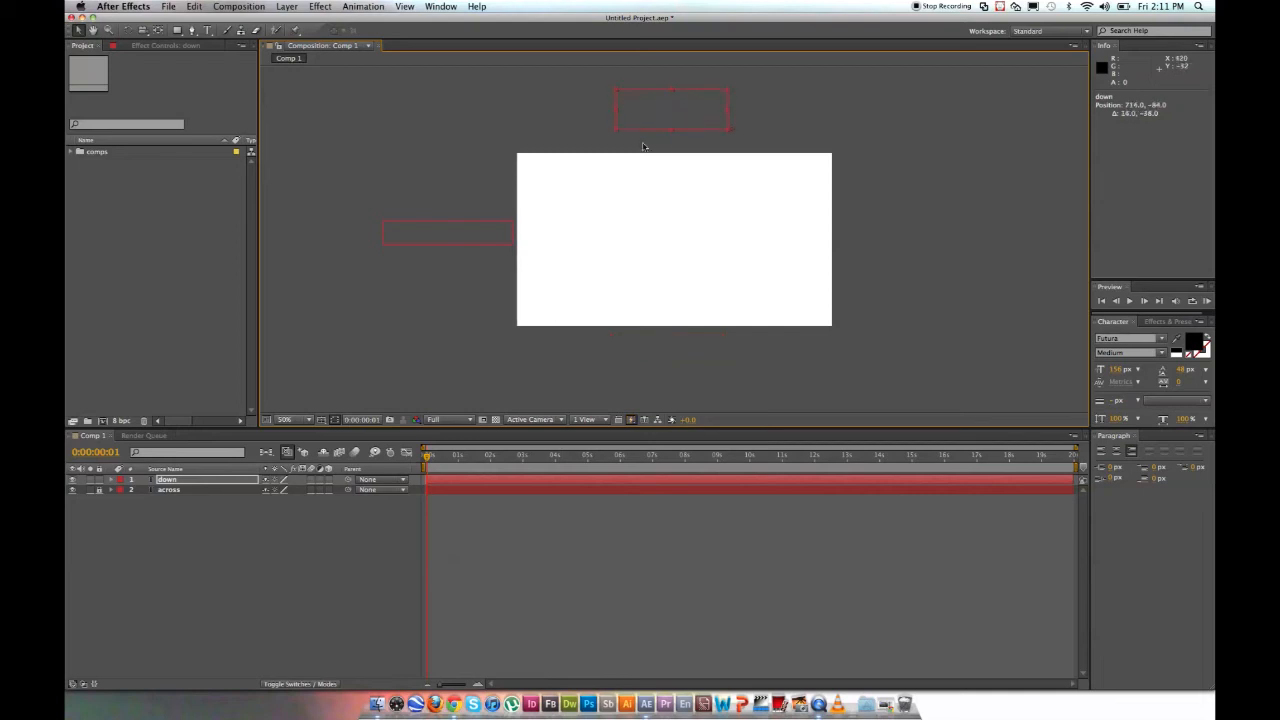
Scrub to about 0:00:01:24 and back to 0:00:00:00 to check the timing of the "across" text's motion
{"action": "left_click", "coordinate": [428, 462]}
{"action": "left_click_drag", "start_coordinate": [428, 459], "coordinate": [491, 462]}
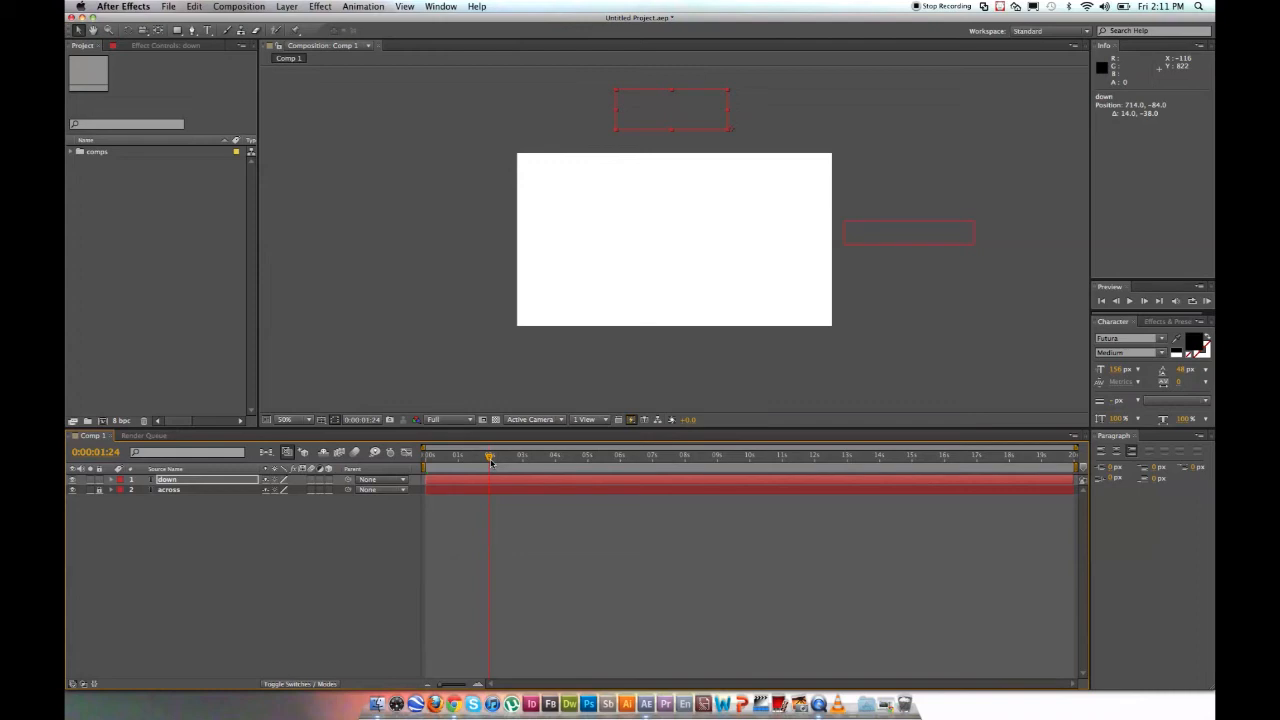
{"action": "left_click_drag", "start_coordinate": [491, 462], "coordinate": [426, 462]}
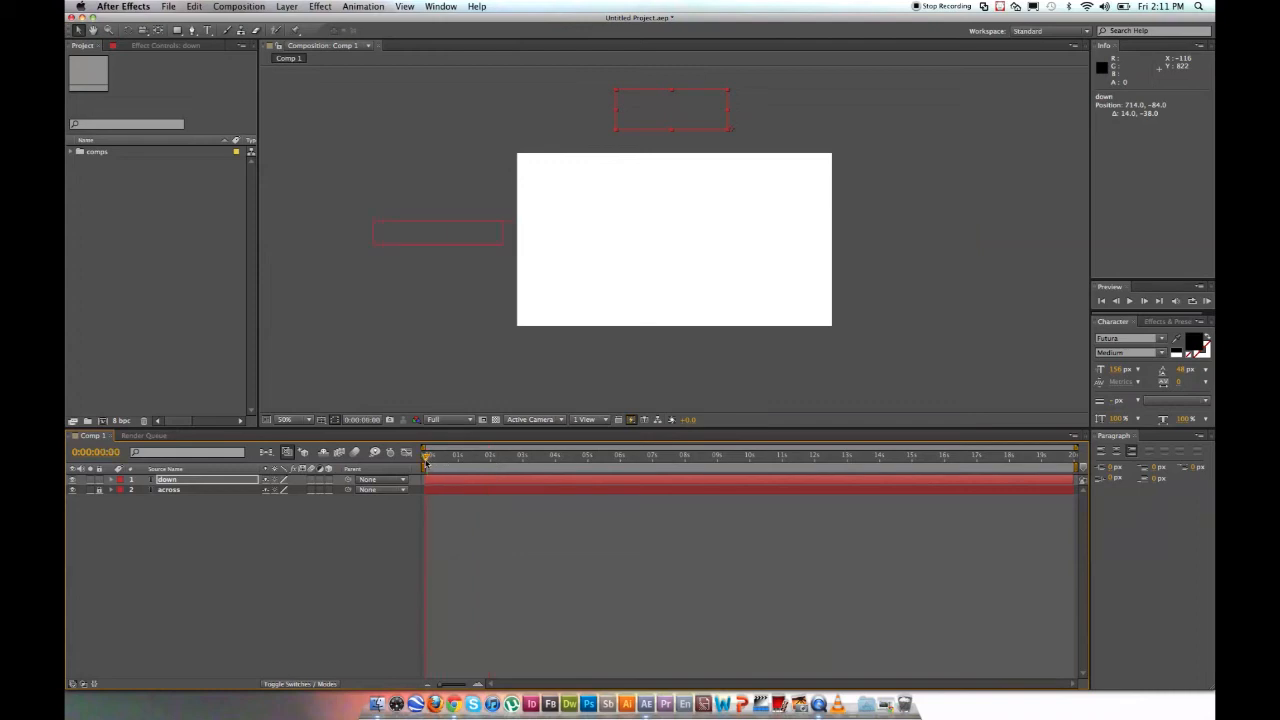
At 0:00:02:00, move the "down" text to about 714, -34 above the frame and set a Position keyframe
{"action": "left_click", "coordinate": [168, 481]}
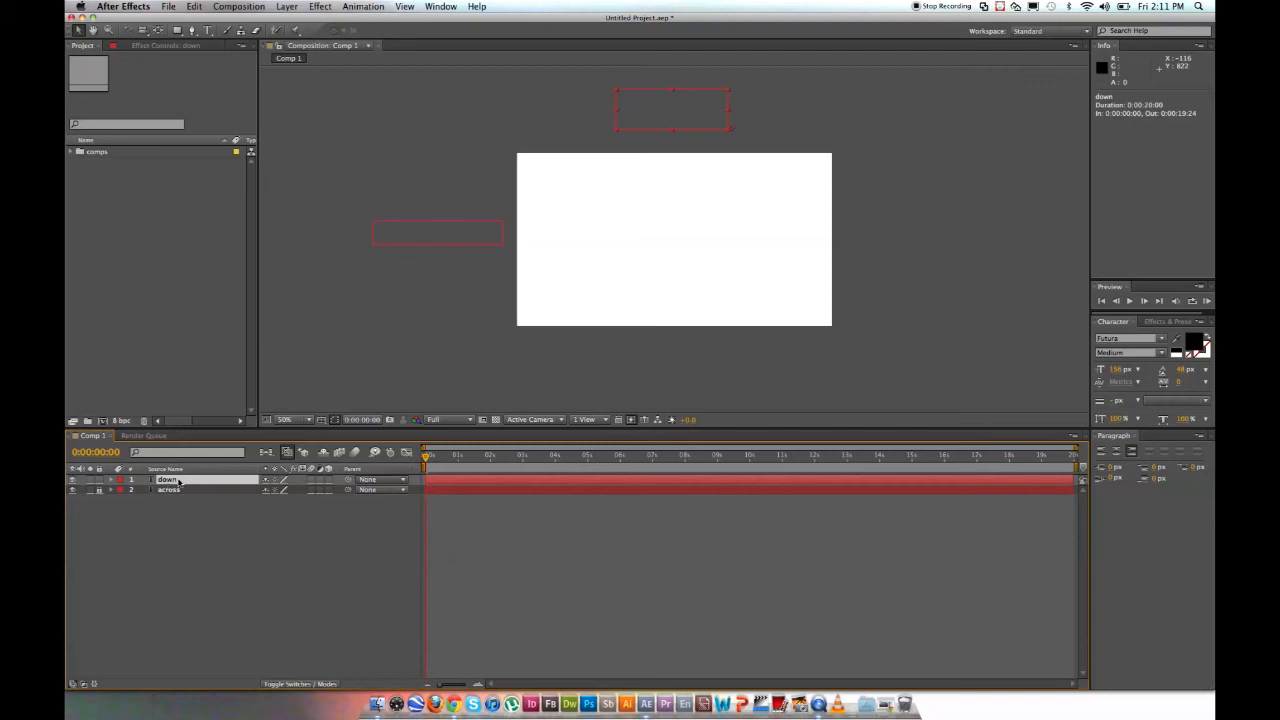
{"action": "key", "text": "p"}
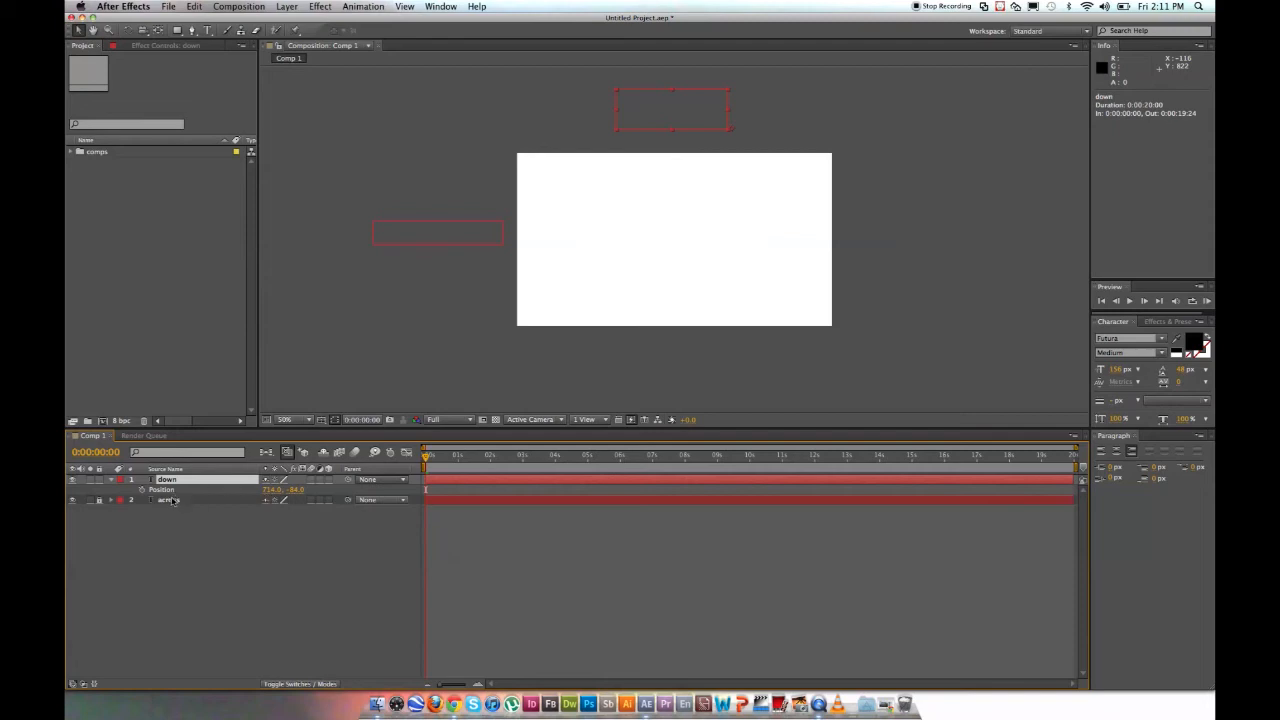
{"action": "left_click", "coordinate": [96, 452]}
{"action": "left_click", "coordinate": [105, 452]}
{"action": "type", "text": "2"}
{"action": "key", "text": "Return"}
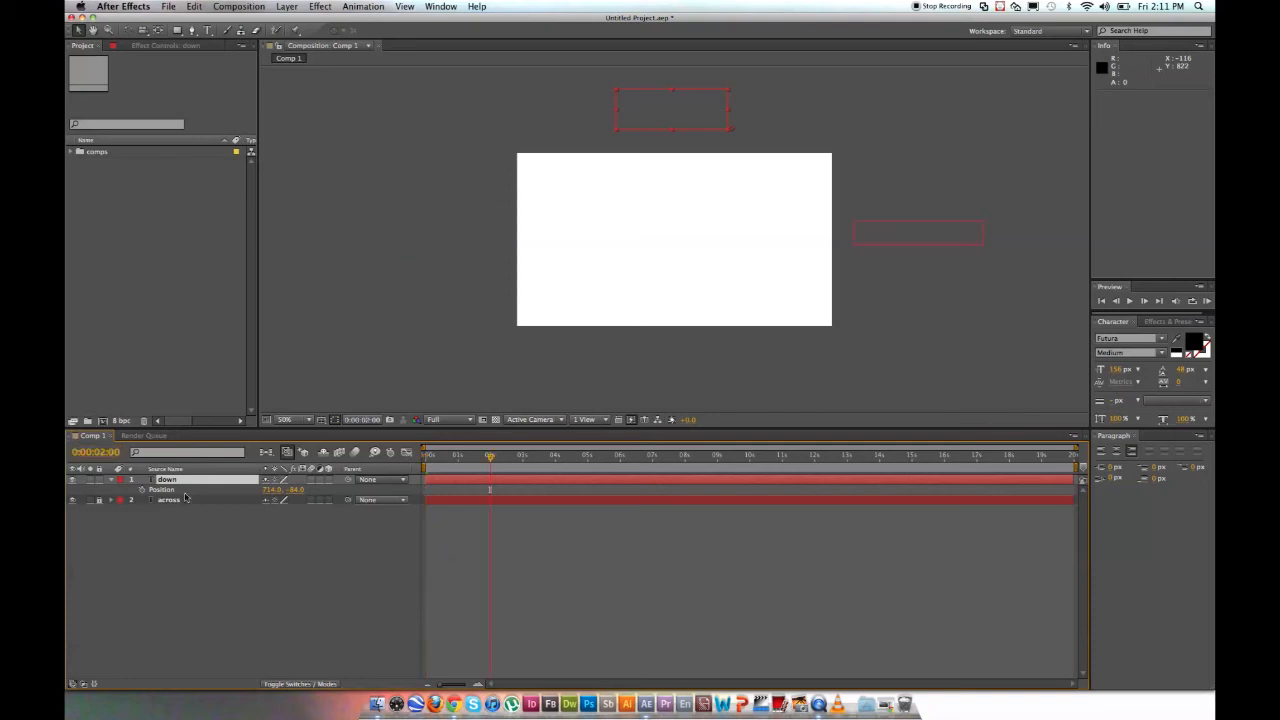
{"action": "left_click_drag", "start_coordinate": [684, 100], "coordinate": [683, 120]}
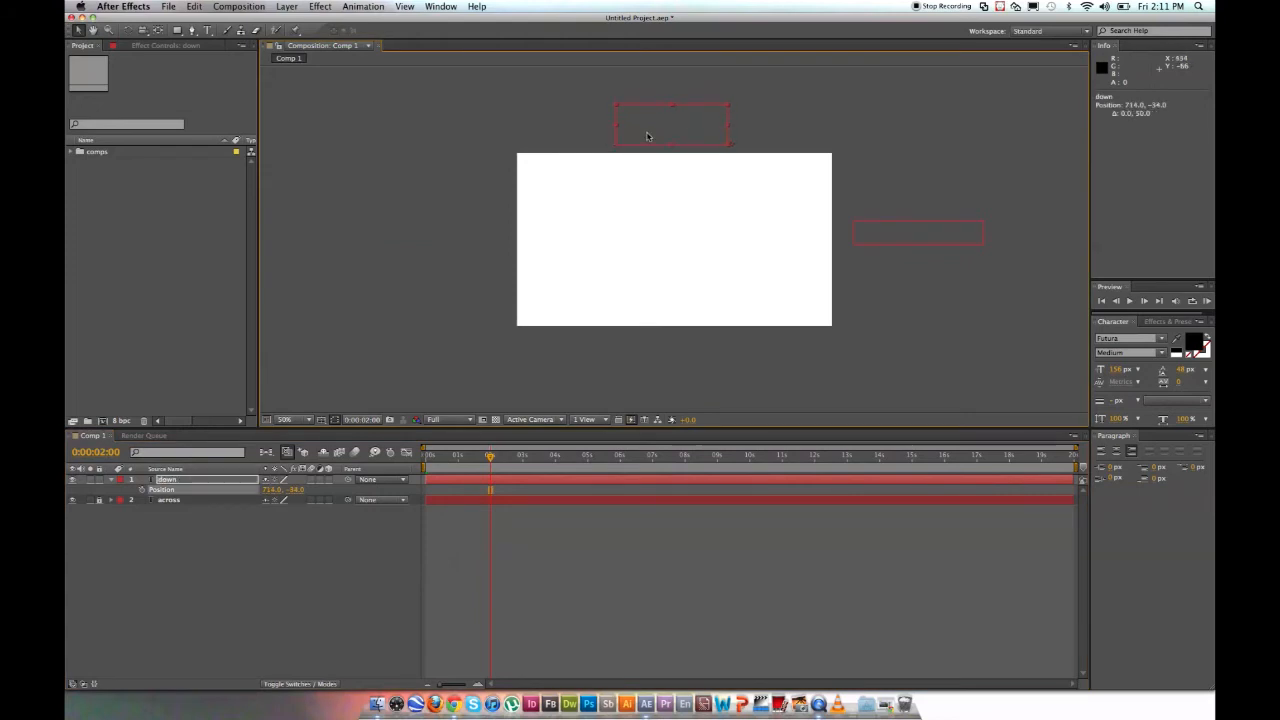
{"action": "left_click", "coordinate": [142, 490]}
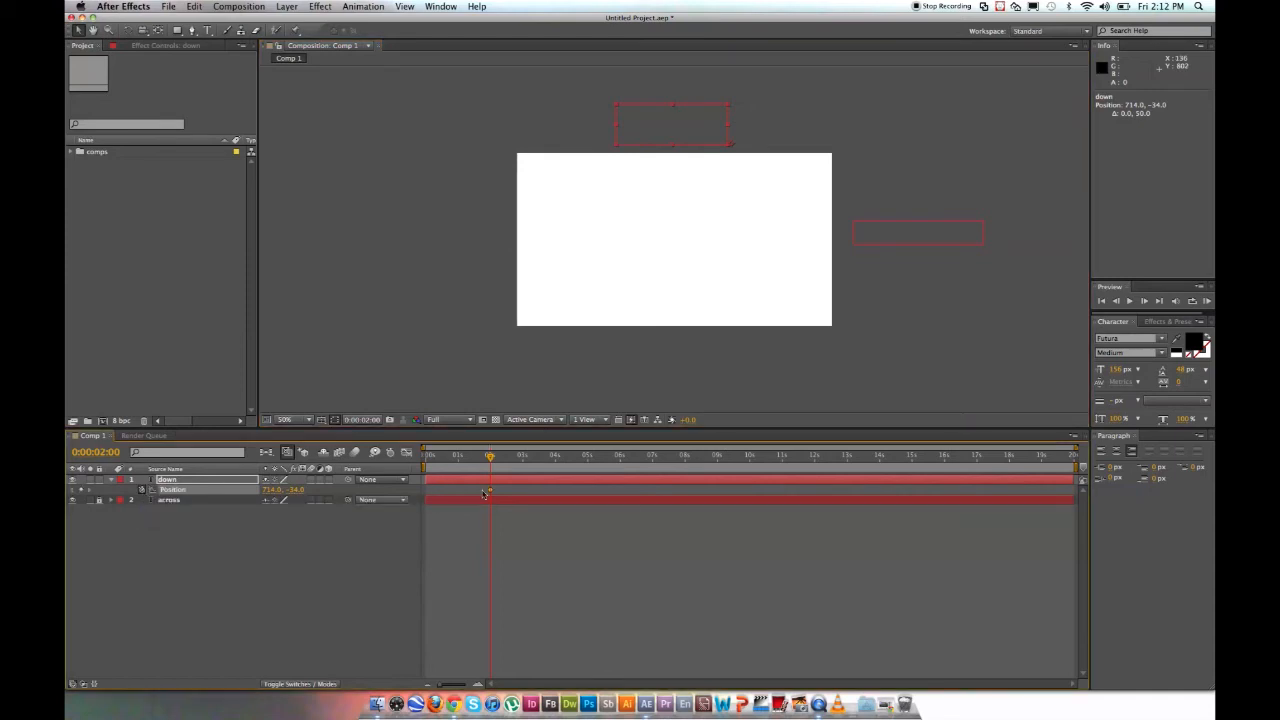
At 0:00:04:00, move the "down" text straight down below the frame, to about 714, 740
{"action": "left_click", "coordinate": [97, 452]}
{"action": "left_click", "coordinate": [105, 452]}
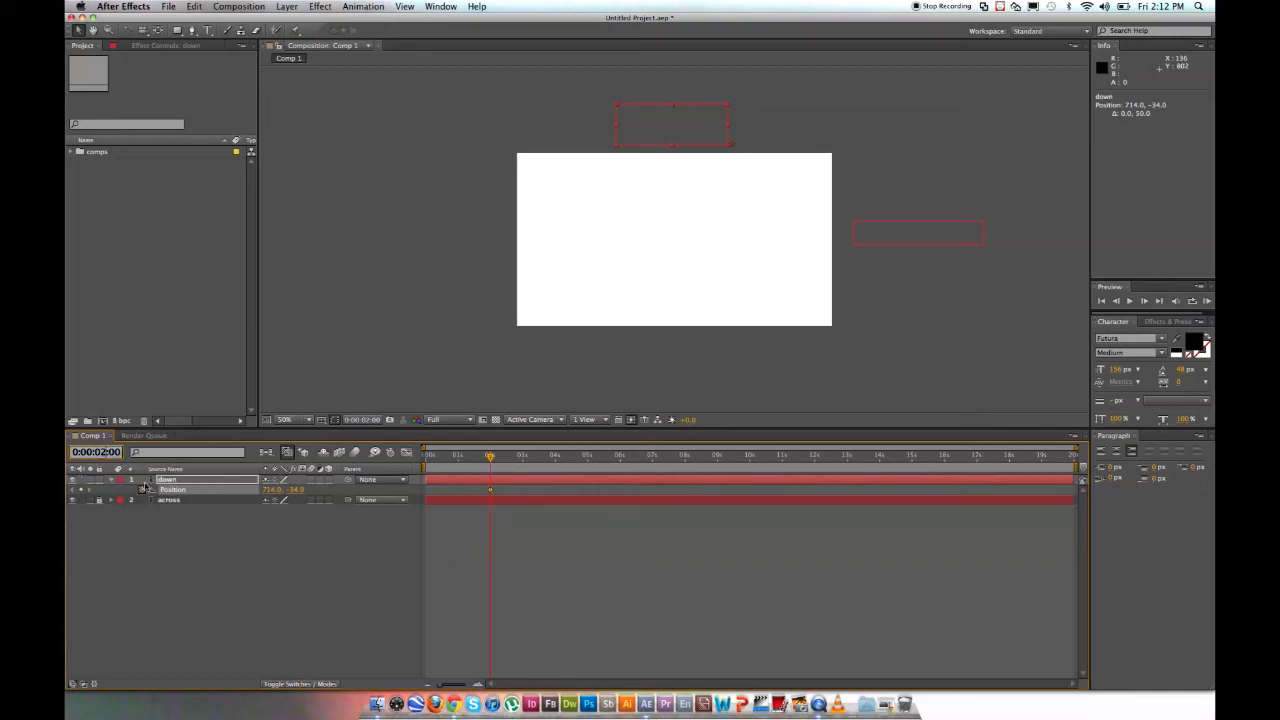
{"action": "key", "text": "BackSpace"}
{"action": "type", "text": "4"}
{"action": "key", "text": "Return"}
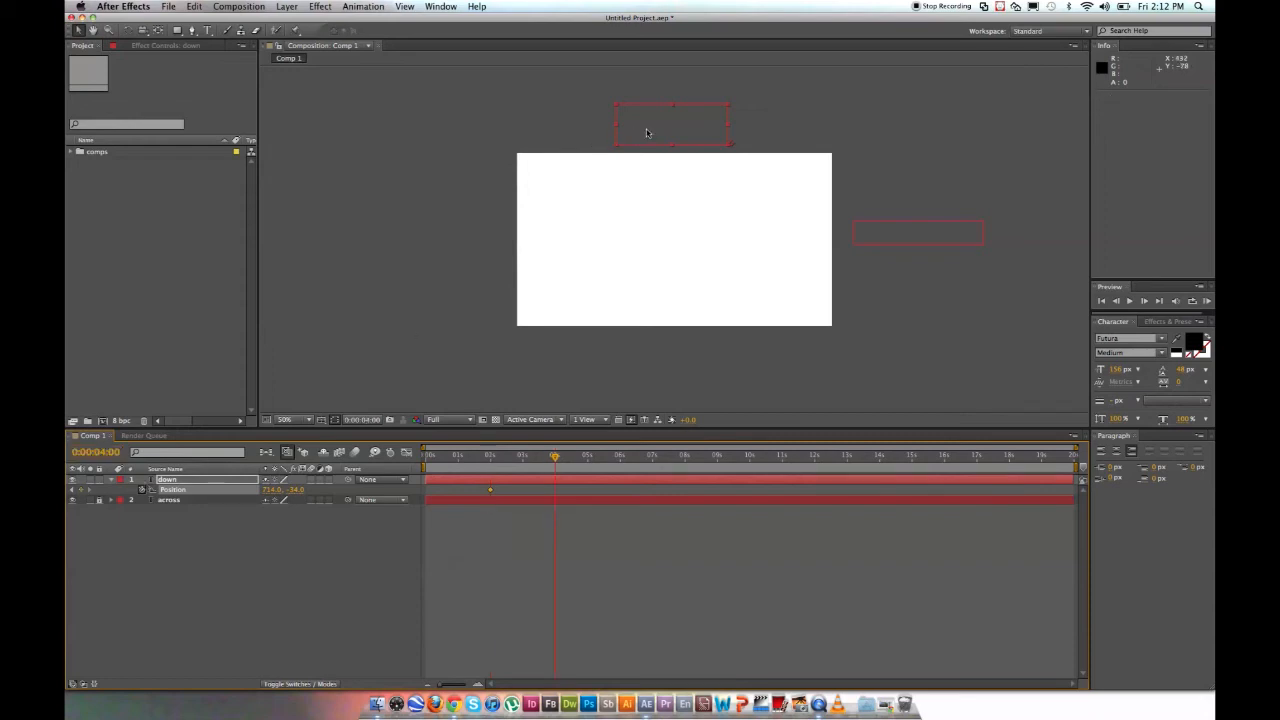
{"action": "left_click_drag", "start_coordinate": [646, 133], "coordinate": [648, 360]}
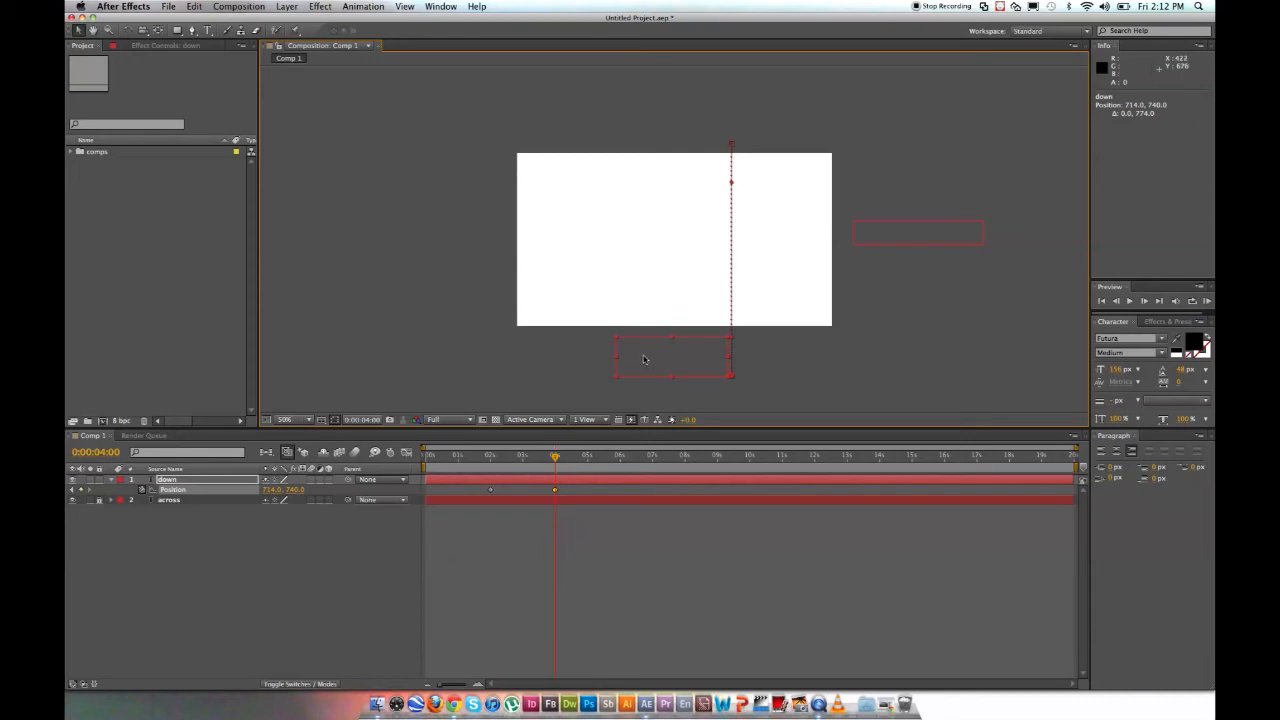
Deselect the "down" layer, collapse its properties and lock it
{"action": "mouse_move", "coordinate": [555, 457]}
{"action": "left_mouse_down"}
{"action": "mouse_move", "coordinate": [421, 466]}
{"action": "mouse_move", "coordinate": [557, 465]}
{"action": "left_mouse_up"}
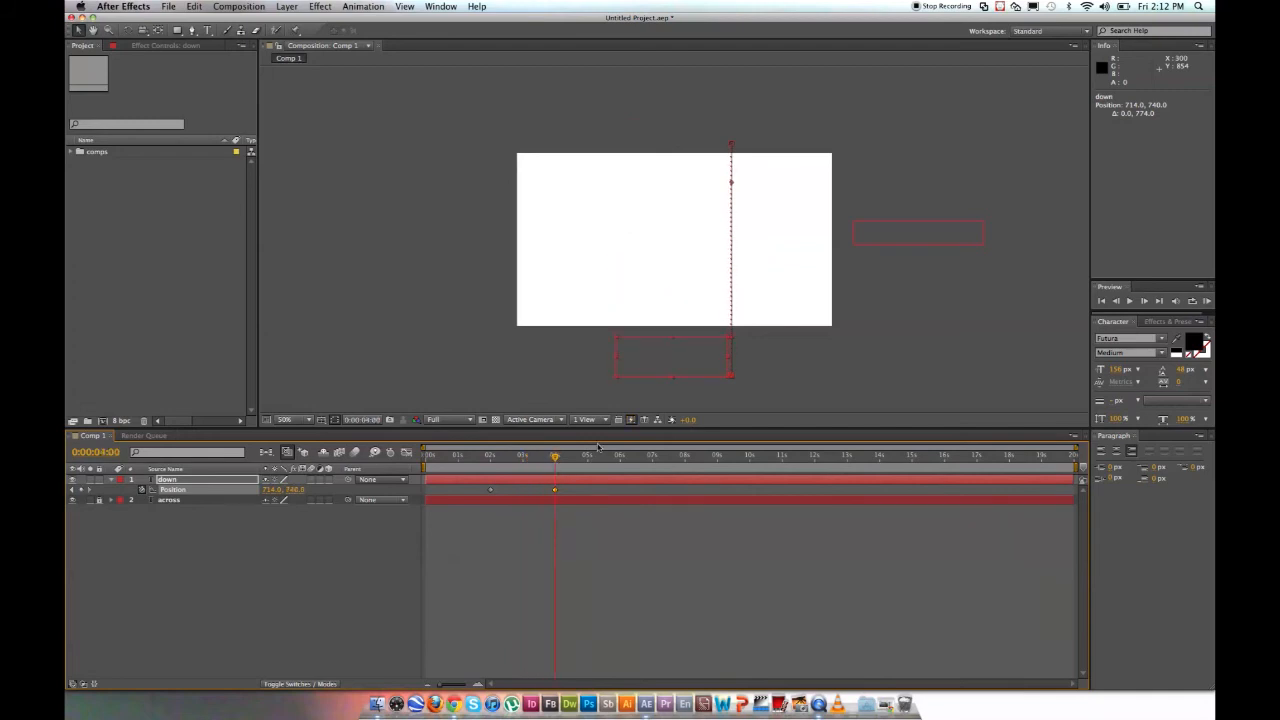
{"action": "left_click", "coordinate": [556, 345]}
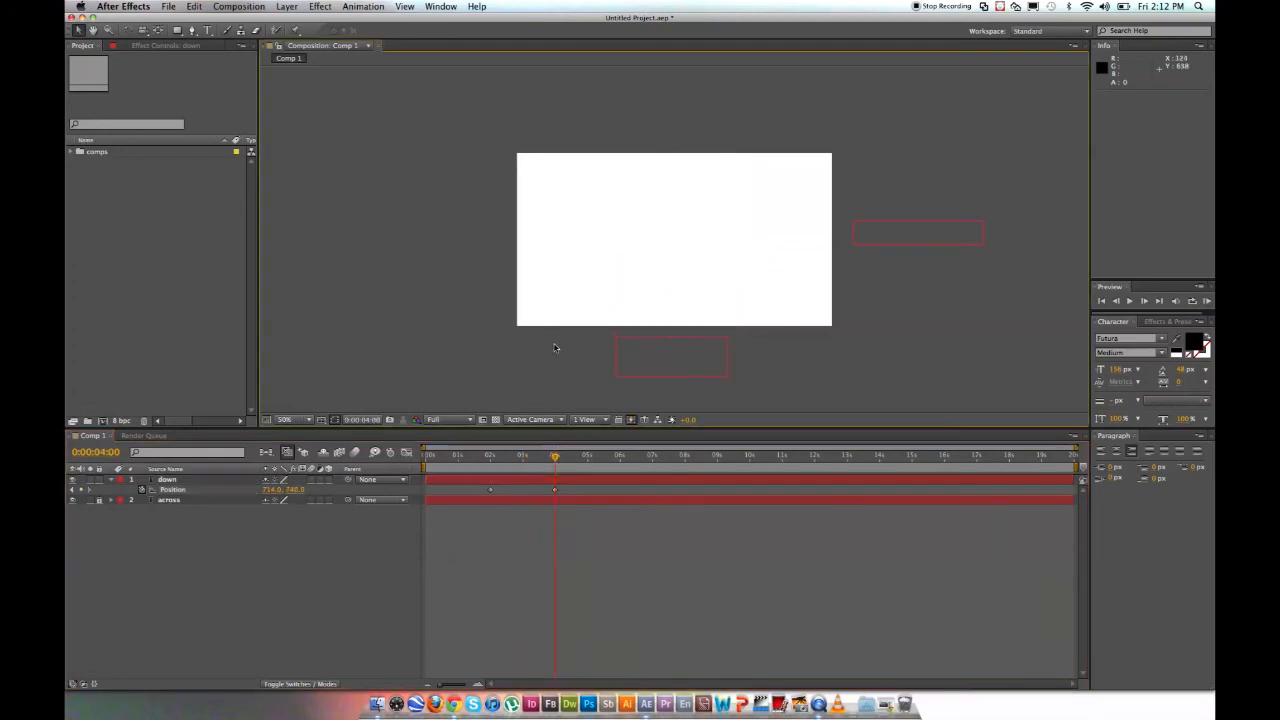
{"action": "left_click", "coordinate": [112, 480]}
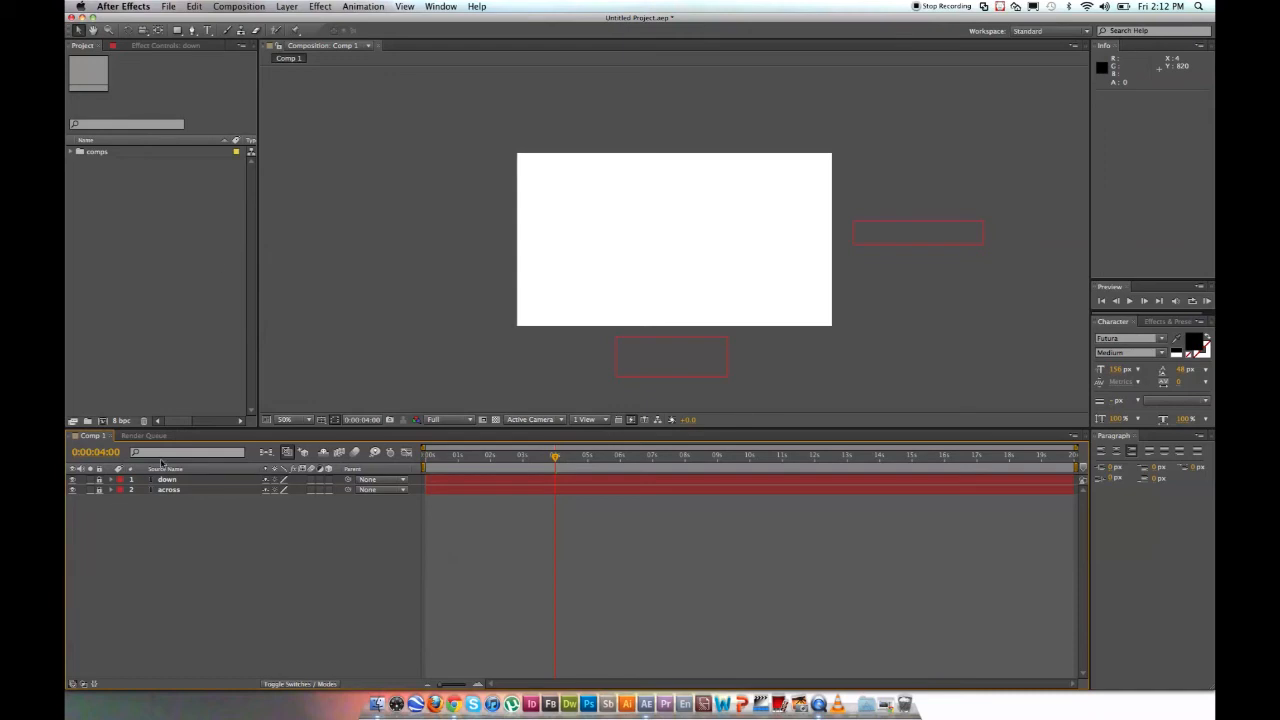
Add a text layer reading "rotate" and place it near the centre of the composition, at about 606, 316
{"action": "left_click", "coordinate": [209, 31]}
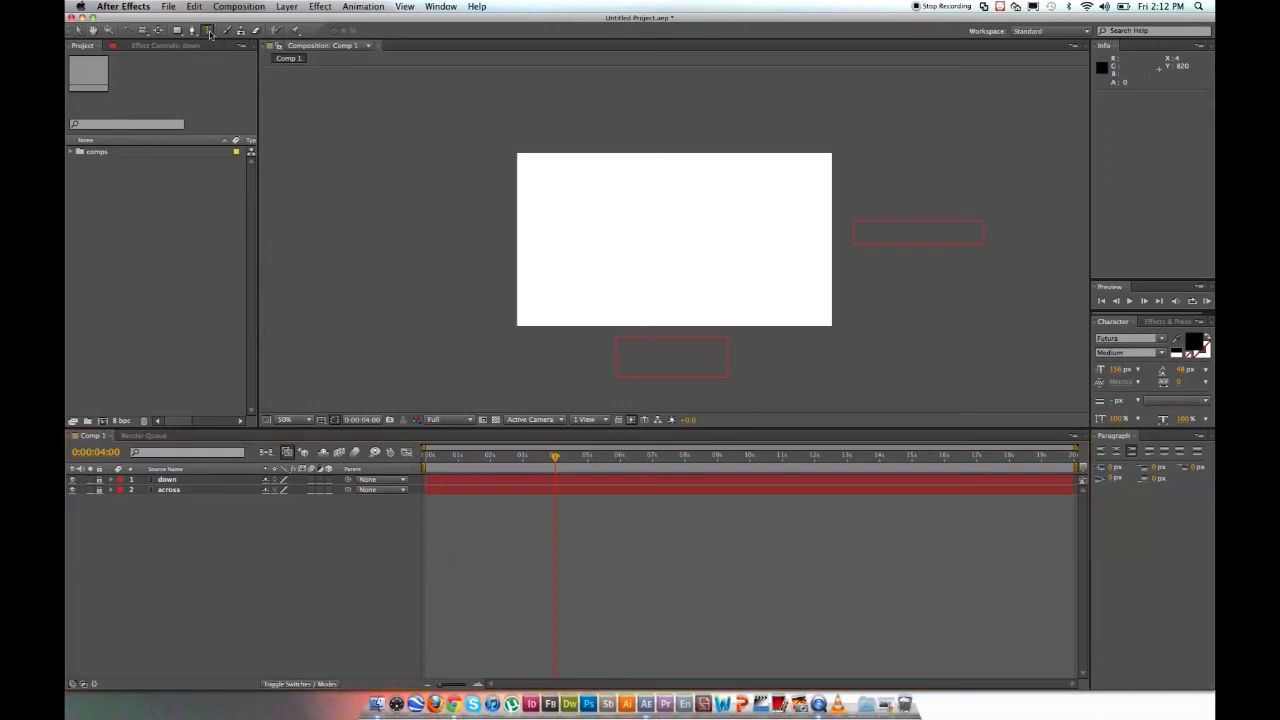
{"action": "left_click", "coordinate": [642, 250]}
{"action": "type", "text": "rotate"}
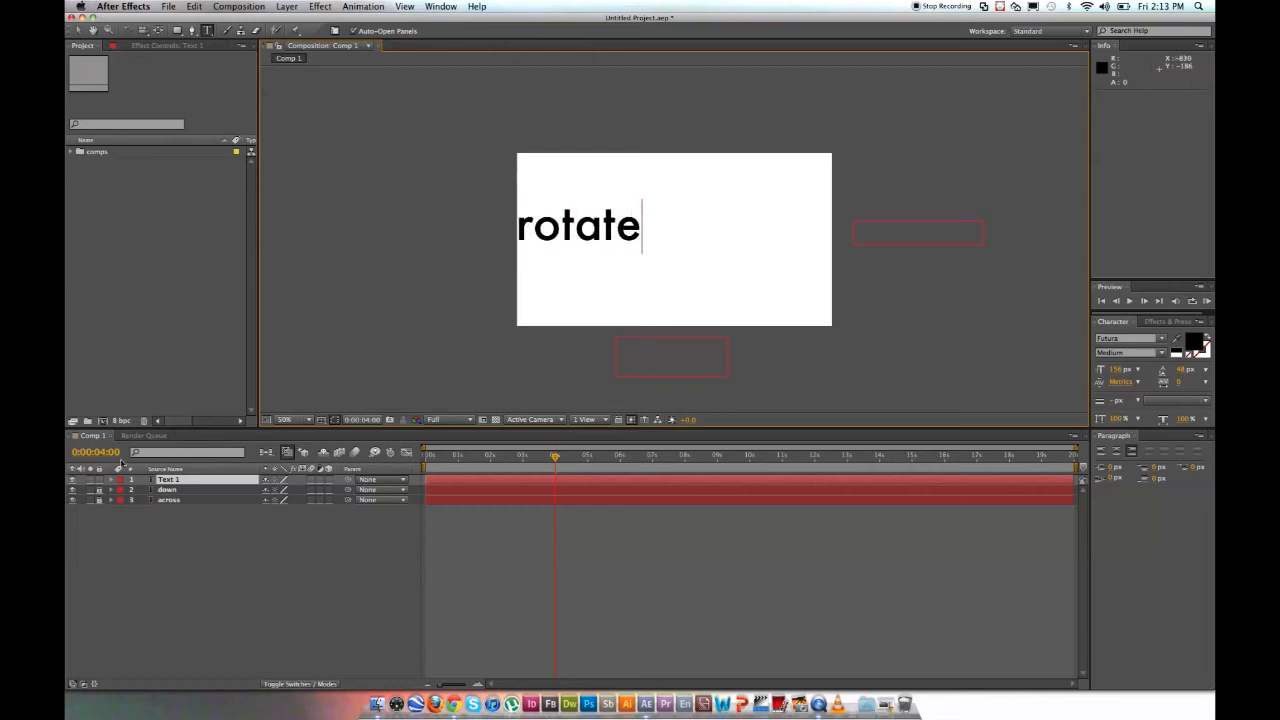
{"action": "left_click", "coordinate": [80, 32]}
{"action": "mouse_move", "coordinate": [640, 231]}
{"action": "left_mouse_down"}
{"action": "mouse_move", "coordinate": [714, 236]}
{"action": "mouse_move", "coordinate": [652, 240]}
{"action": "left_mouse_up"}
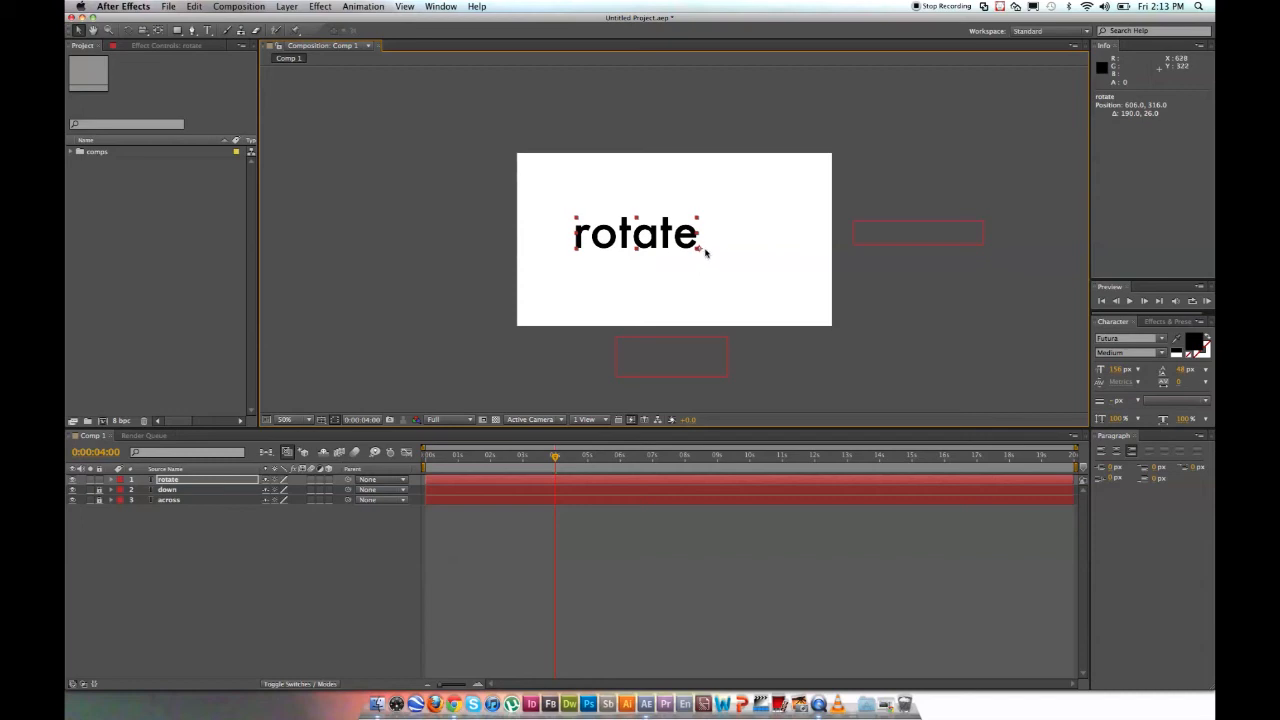
Try rotating the "rotate" text around the anchor point at its lower-right corner, and undo the rotation
{"action": "key", "text": "period"}
{"action": "key", "text": "period"}
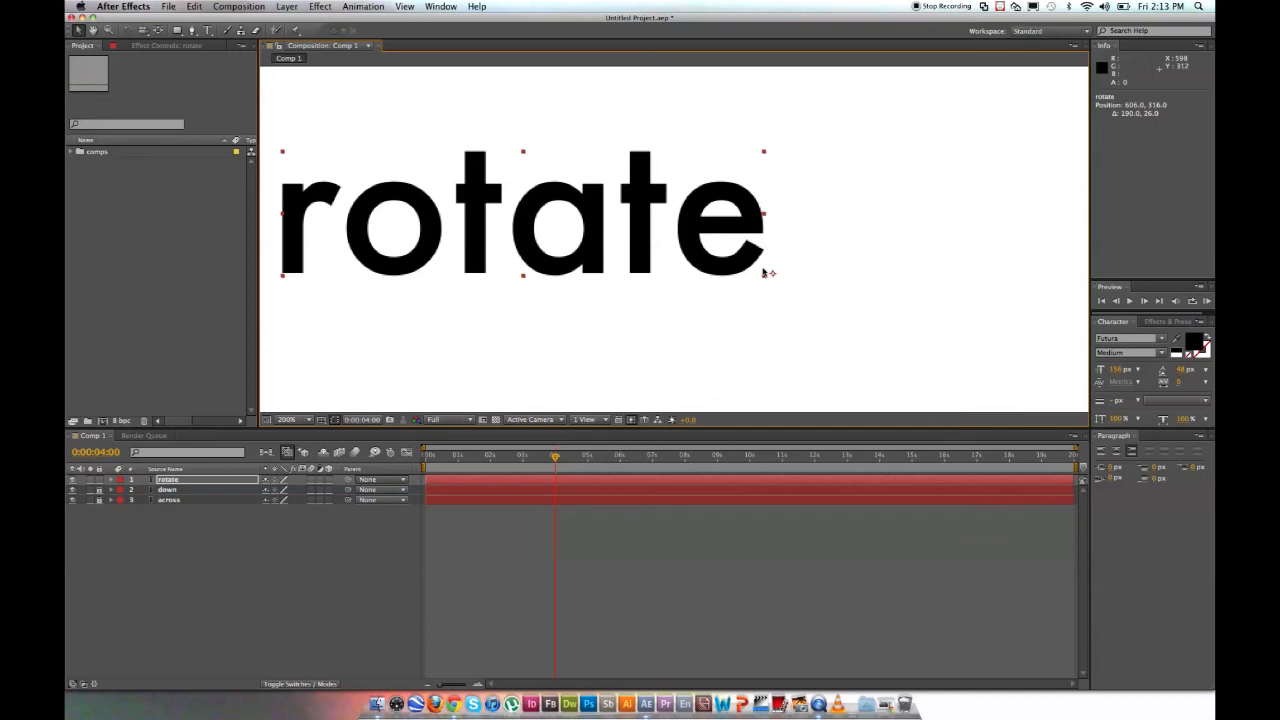
{"action": "key", "text": "comma"}
{"action": "key", "text": "comma"}
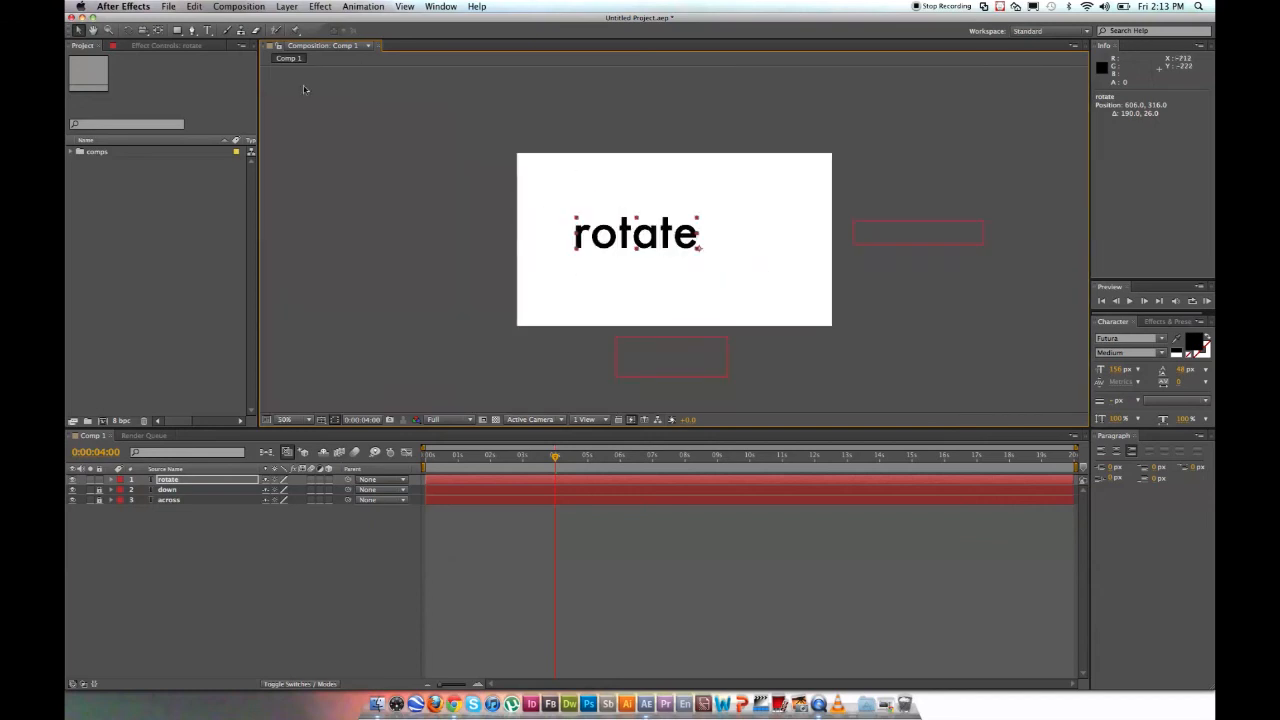
{"action": "left_click", "coordinate": [128, 31]}
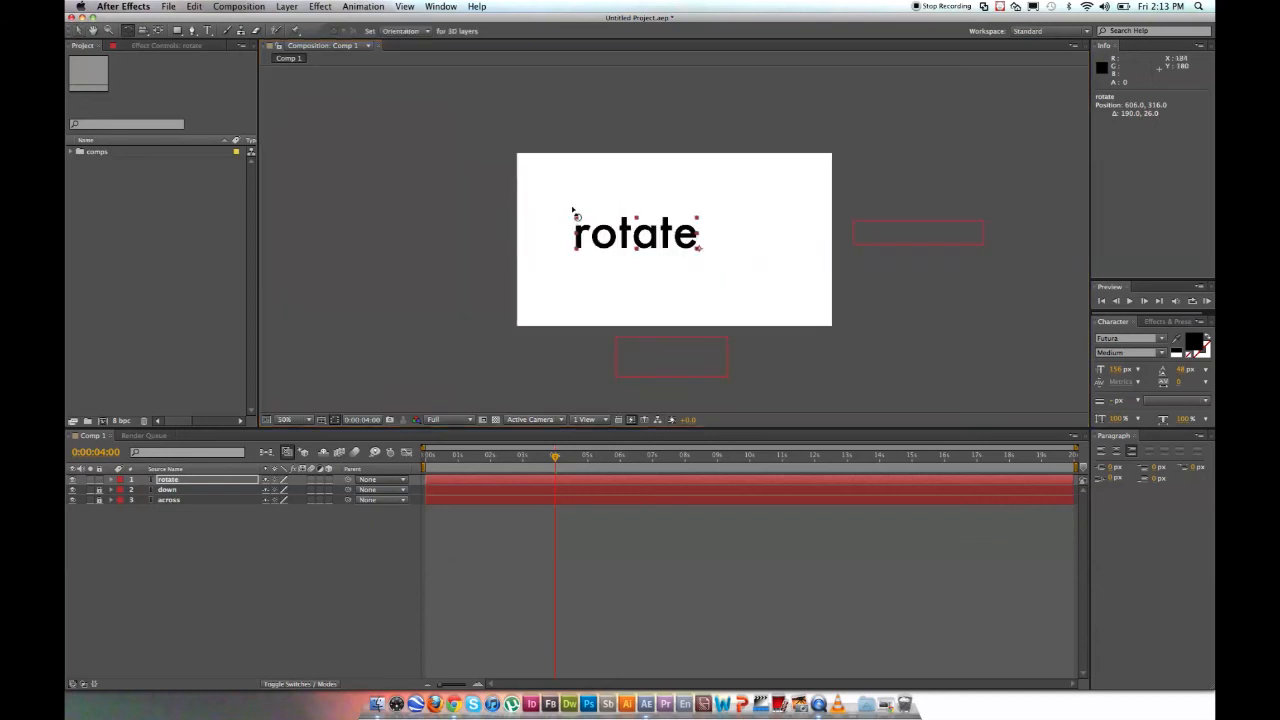
{"action": "left_click", "coordinate": [577, 214]}
{"action": "mouse_move", "coordinate": [598, 238]}
{"action": "left_mouse_down"}
{"action": "mouse_move", "coordinate": [600, 265]}
{"action": "mouse_move", "coordinate": [700, 345]}
{"action": "mouse_move", "coordinate": [600, 262]}
{"action": "mouse_move", "coordinate": [805, 278]}
{"action": "mouse_move", "coordinate": [578, 252]}
{"action": "mouse_move", "coordinate": [770, 300]}
{"action": "mouse_move", "coordinate": [589, 226]}
{"action": "left_mouse_up"}
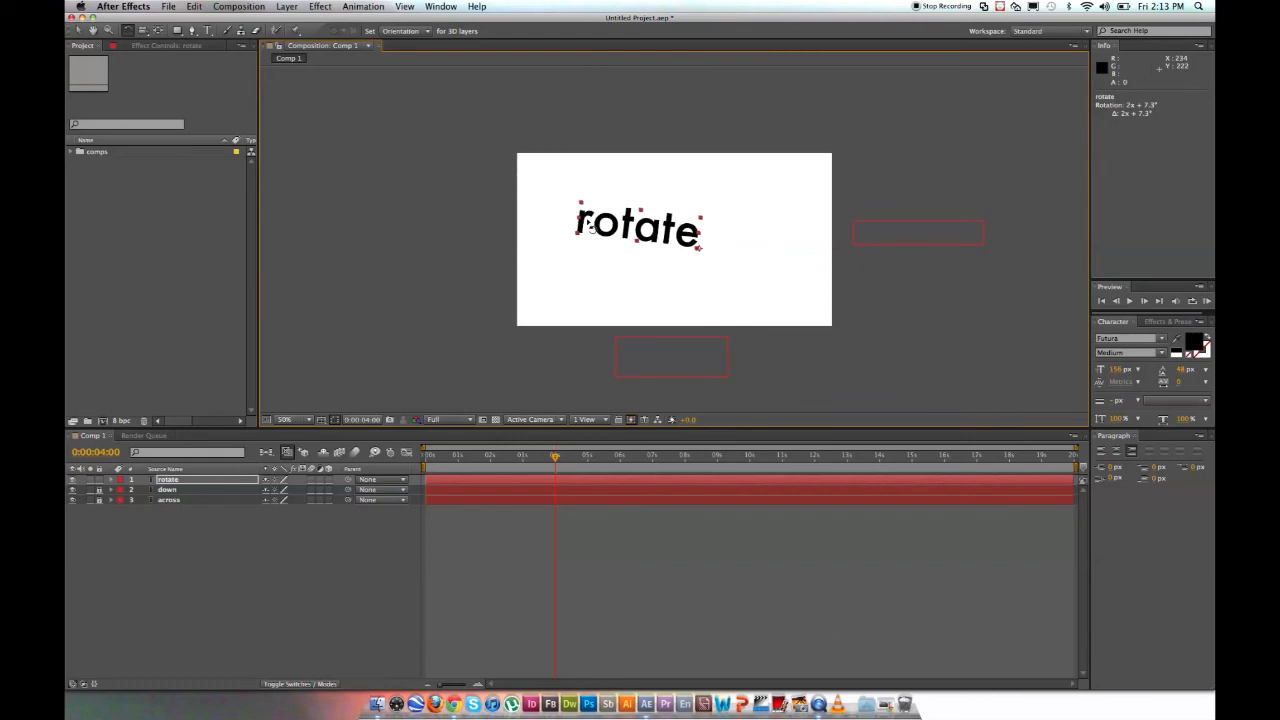
{"action": "key", "text": "super+z"}
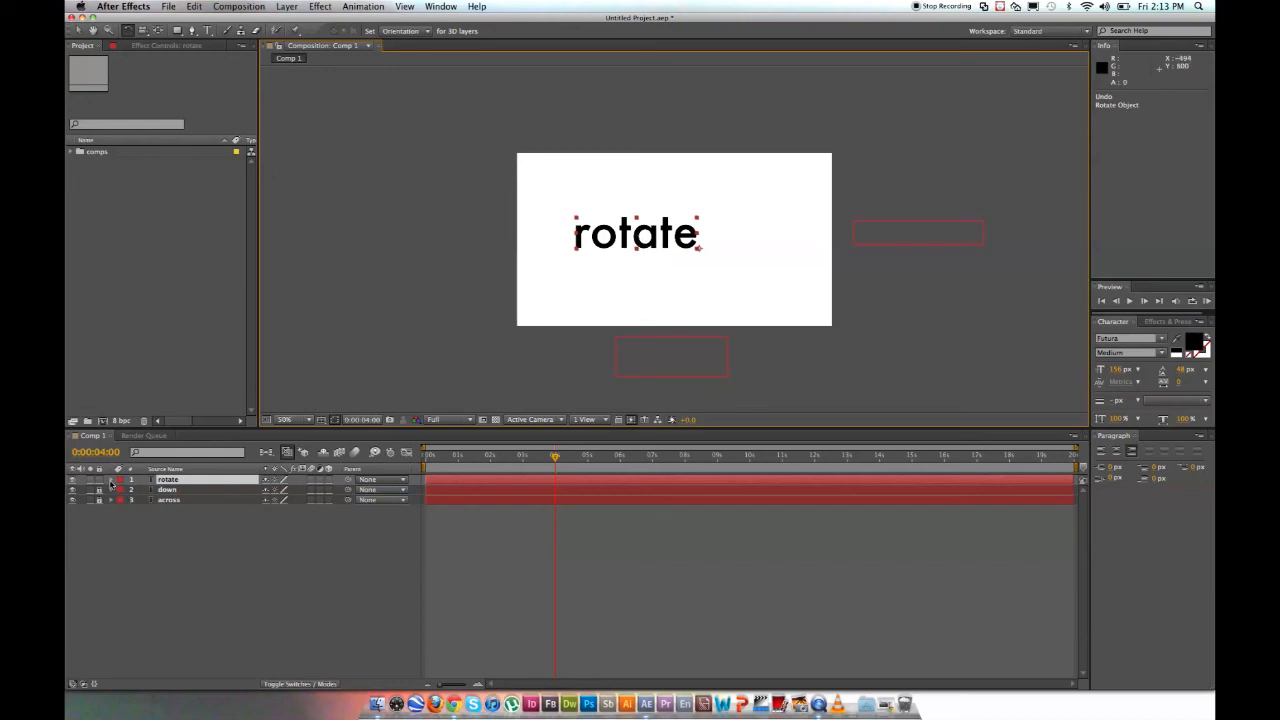
Set the "rotate" layer's Anchor Point to about -208, -46 at the middle of the word and test-rotate the text around it
{"action": "left_click", "coordinate": [168, 480]}
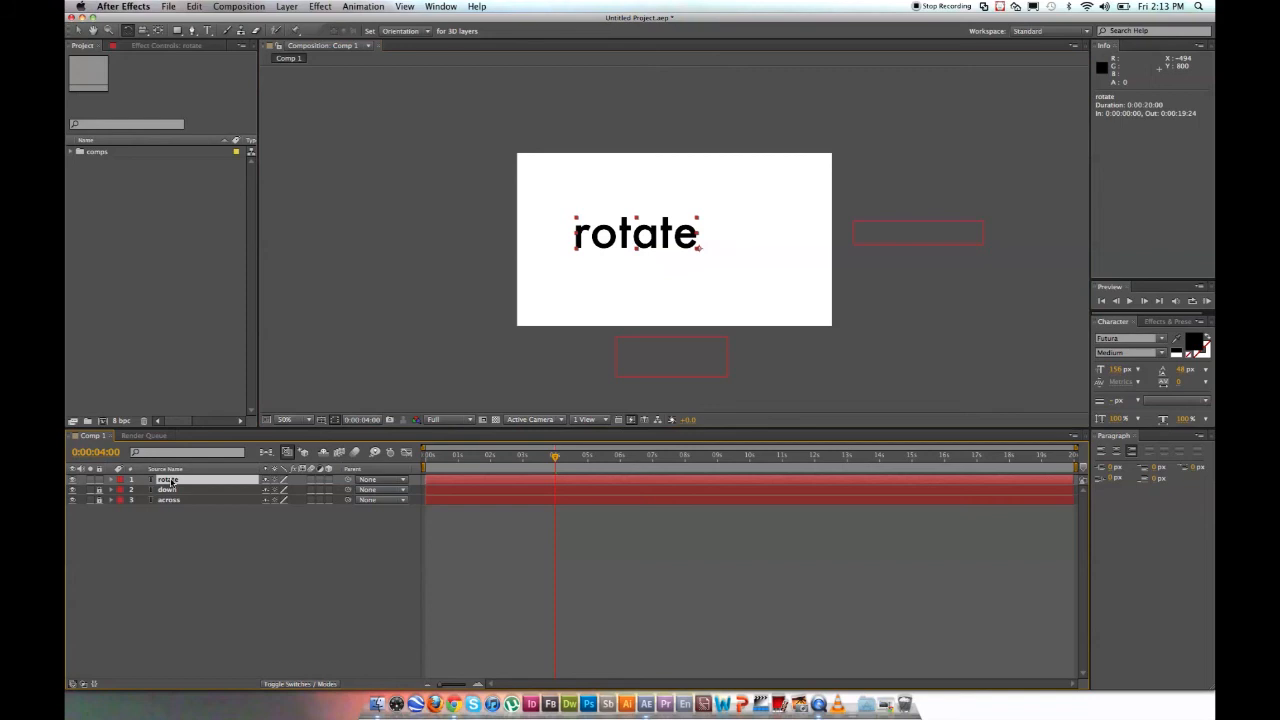
{"action": "key", "text": "a"}
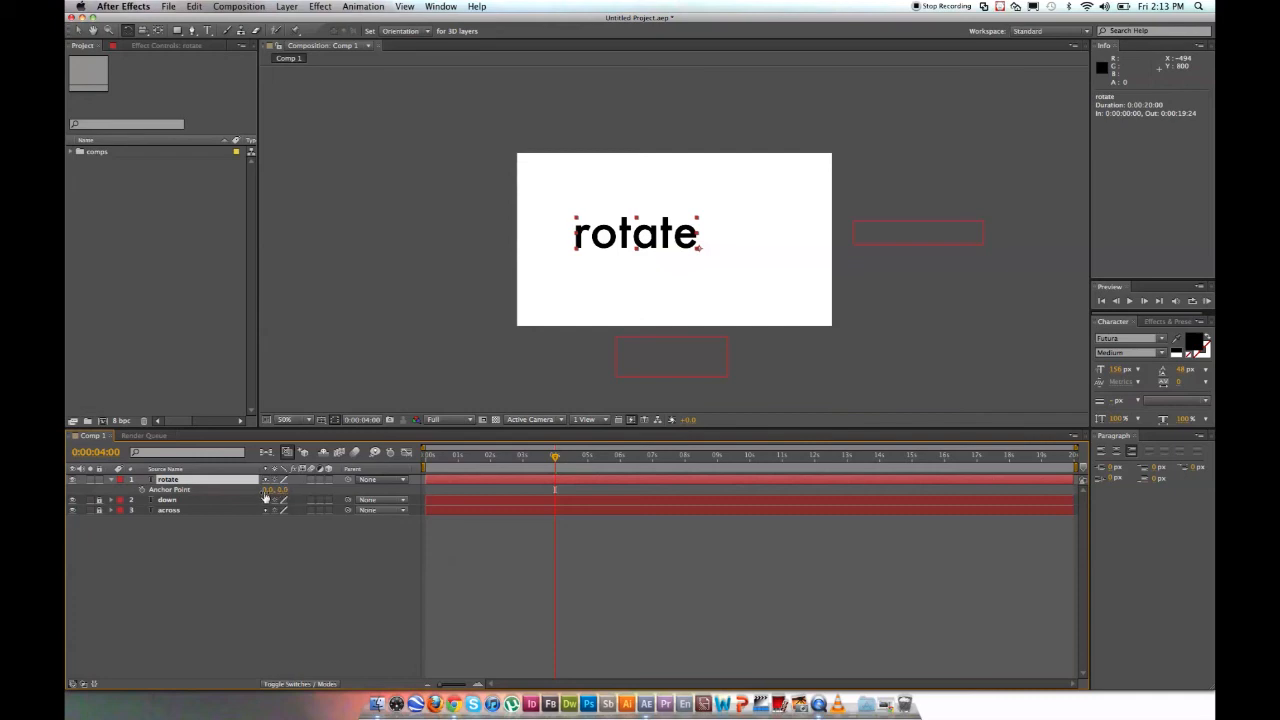
{"action": "left_click_drag", "start_coordinate": [265, 494], "coordinate": [146, 495]}
{"action": "left_click_drag", "start_coordinate": [293, 495], "coordinate": [262, 491]}
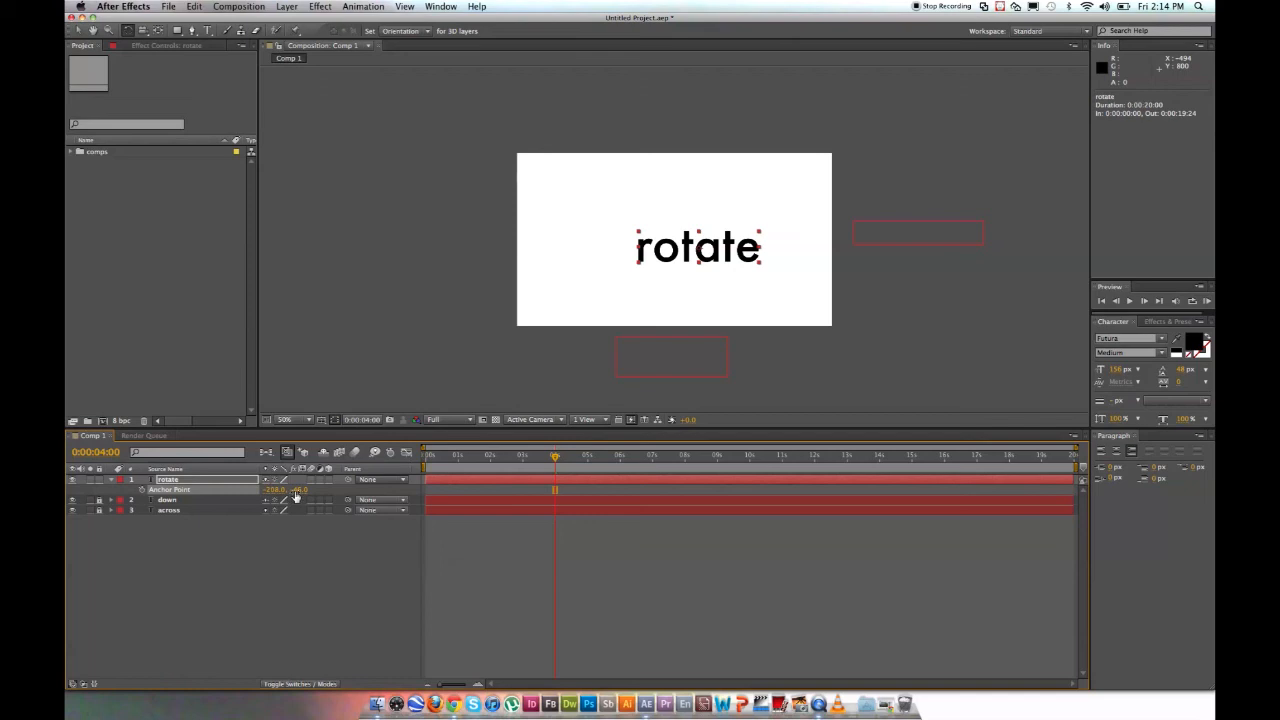
{"action": "left_click", "coordinate": [130, 33]}
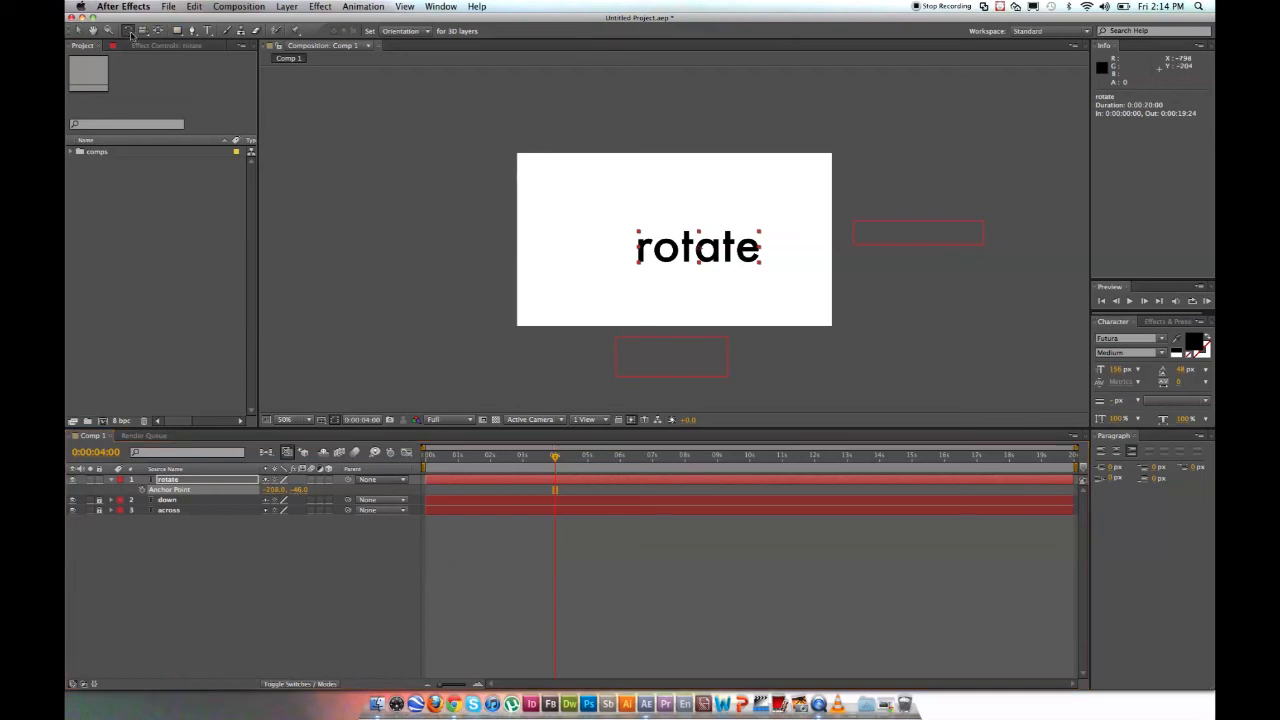
{"action": "left_click_drag", "start_coordinate": [664, 248], "coordinate": [631, 256]}
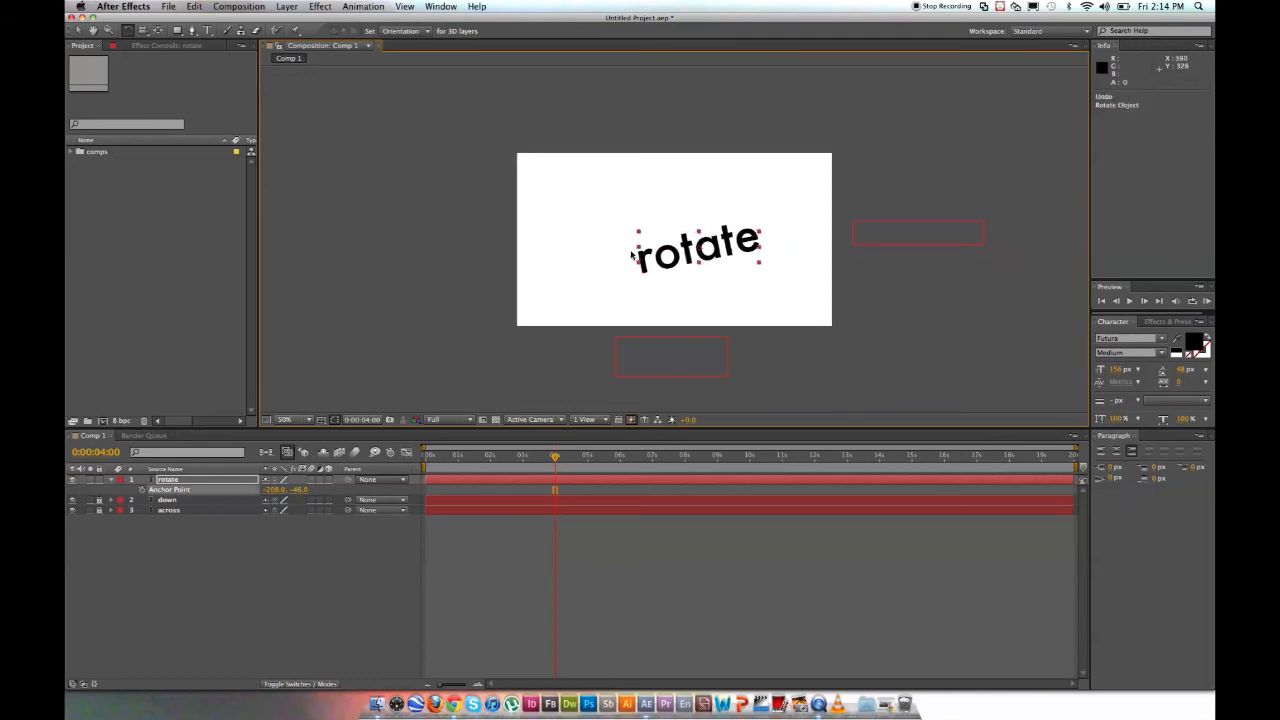
Move the "rotate" text back to the centre of the composition, at about 538, 292, and collapse its layer properties
{"action": "left_click", "coordinate": [80, 30]}
{"action": "left_click_drag", "start_coordinate": [700, 228], "coordinate": [686, 221]}
{"action": "left_click", "coordinate": [665, 237]}
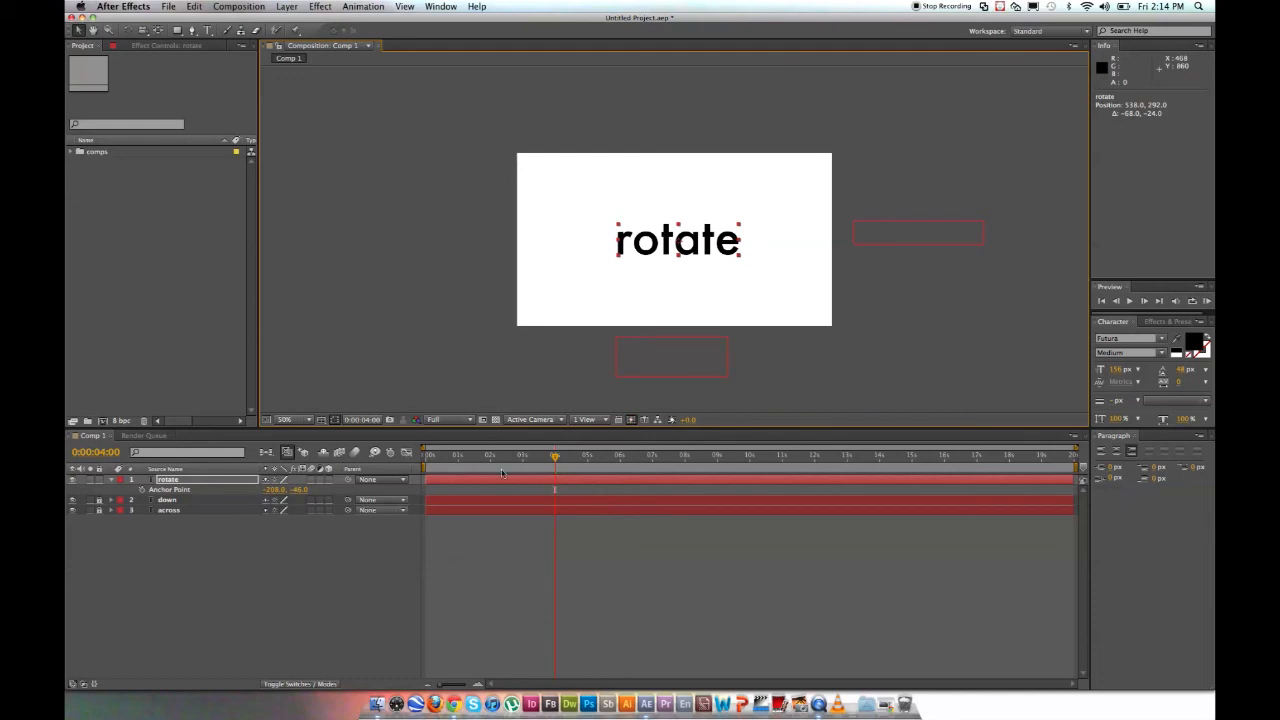
{"action": "left_click", "coordinate": [113, 481]}
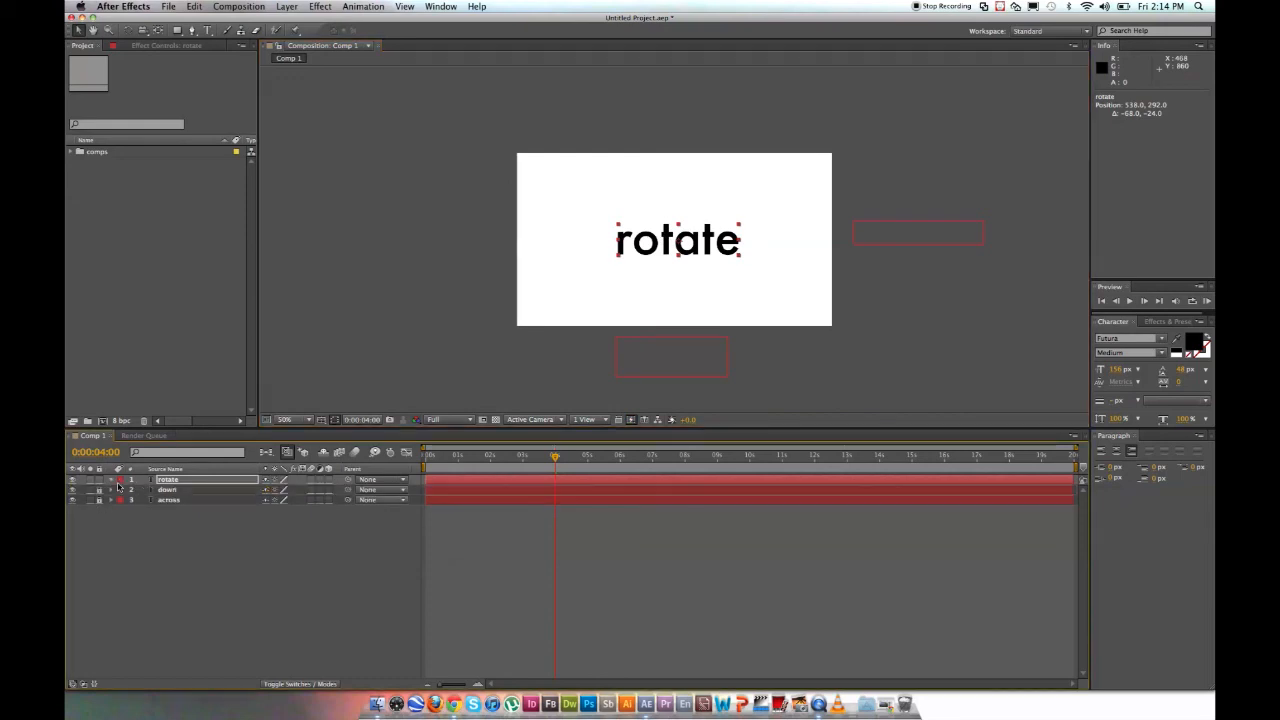
Trim the start of the "rotate" layer to 0:00:04:00 and scrub back before that time to check its entrance
{"action": "left_click", "coordinate": [557, 458]}
{"action": "mouse_move", "coordinate": [556, 458]}
{"action": "left_mouse_down"}
{"action": "mouse_move", "coordinate": [427, 468]}
{"action": "mouse_move", "coordinate": [563, 470]}
{"action": "mouse_move", "coordinate": [421, 478]}
{"action": "mouse_move", "coordinate": [557, 477]}
{"action": "left_mouse_up"}
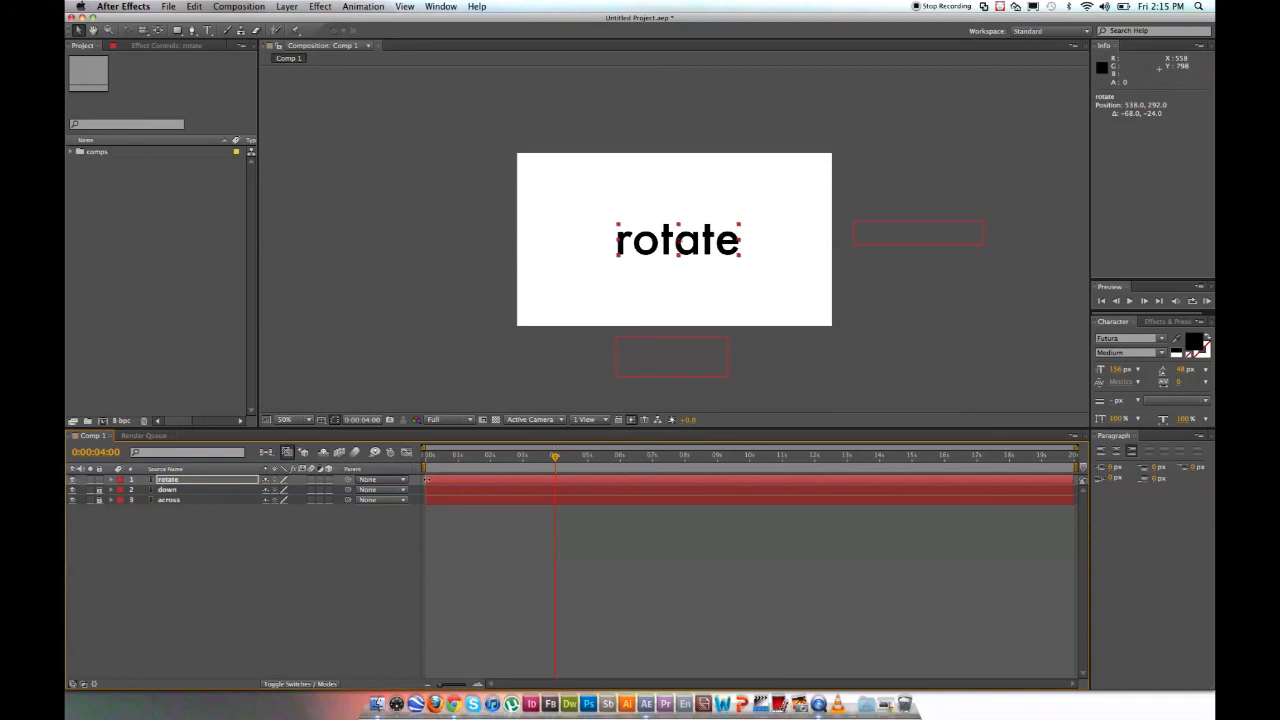
{"action": "left_click_drag", "start_coordinate": [427, 481], "coordinate": [508, 482]}
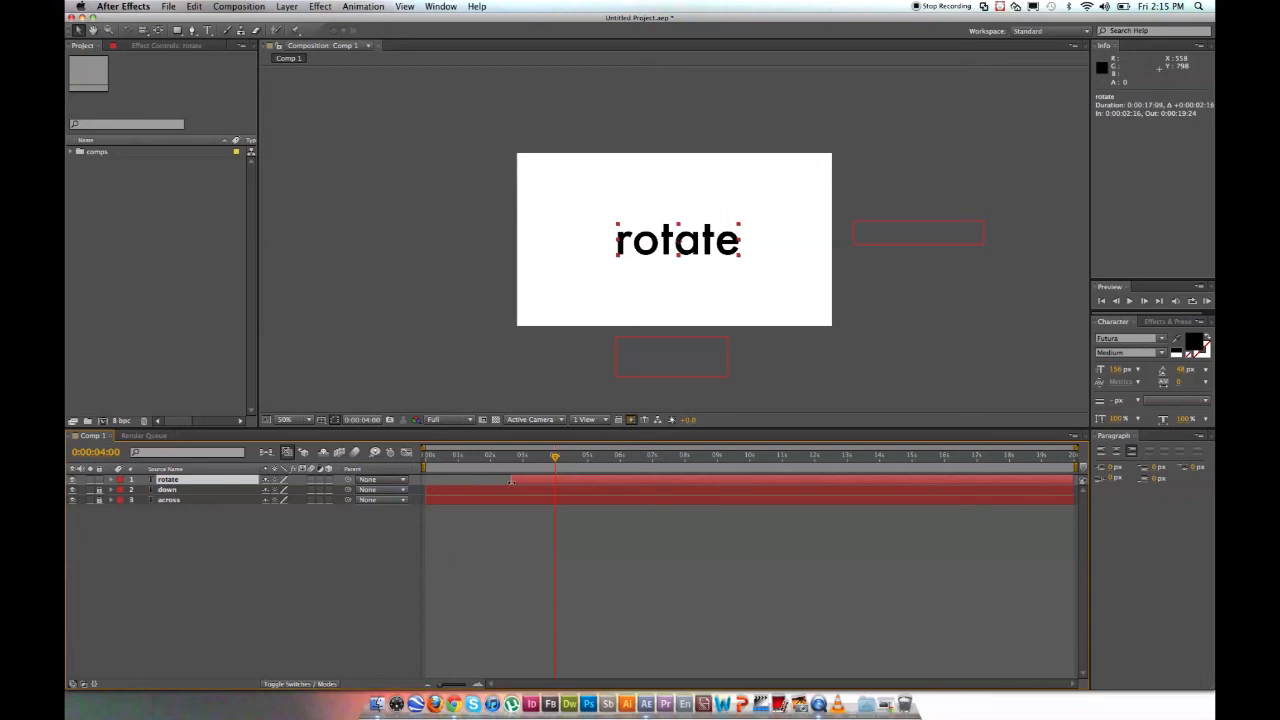
{"action": "left_click_drag", "start_coordinate": [531, 482], "coordinate": [546, 482]}
{"action": "left_click_drag", "start_coordinate": [557, 455], "coordinate": [510, 468]}
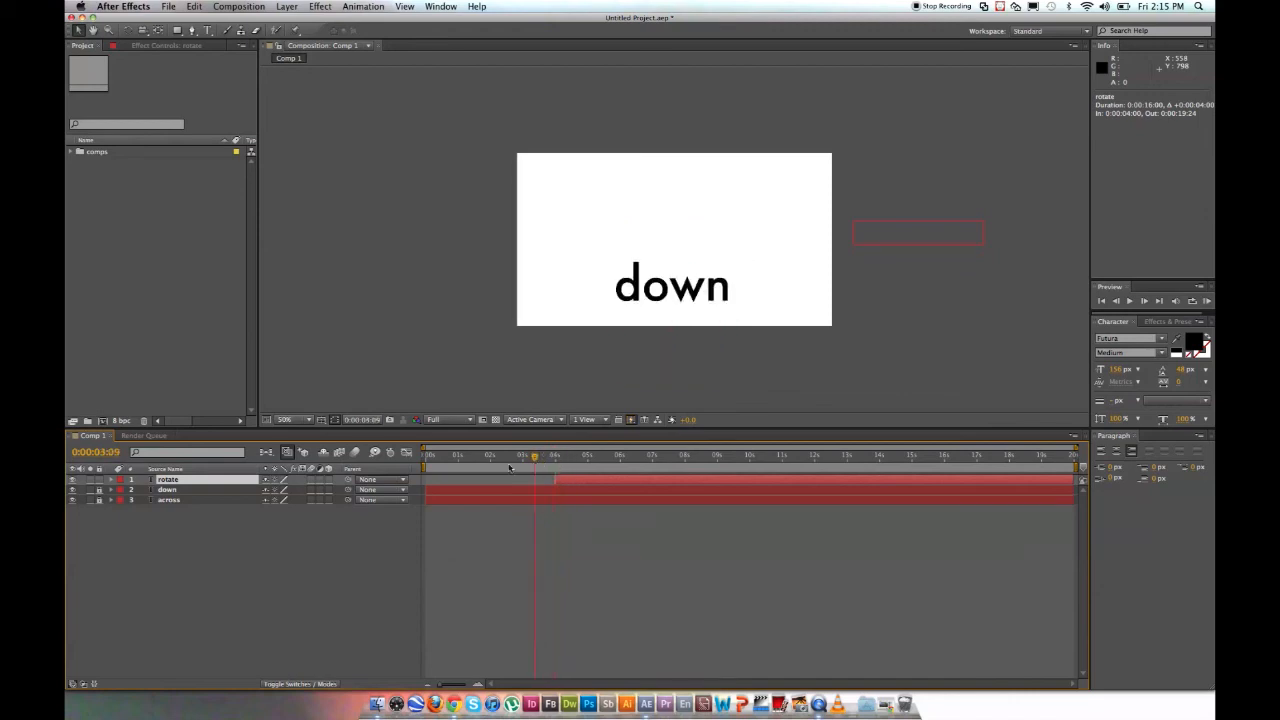
At 0:00:04:00, set a Rotation keyframe of 0x+0.0° on the "rotate" layer
{"action": "left_click", "coordinate": [110, 456]}
{"action": "left_click", "coordinate": [120, 452]}
{"action": "key", "text": "BackSpace"}
{"action": "key", "text": "Return"}
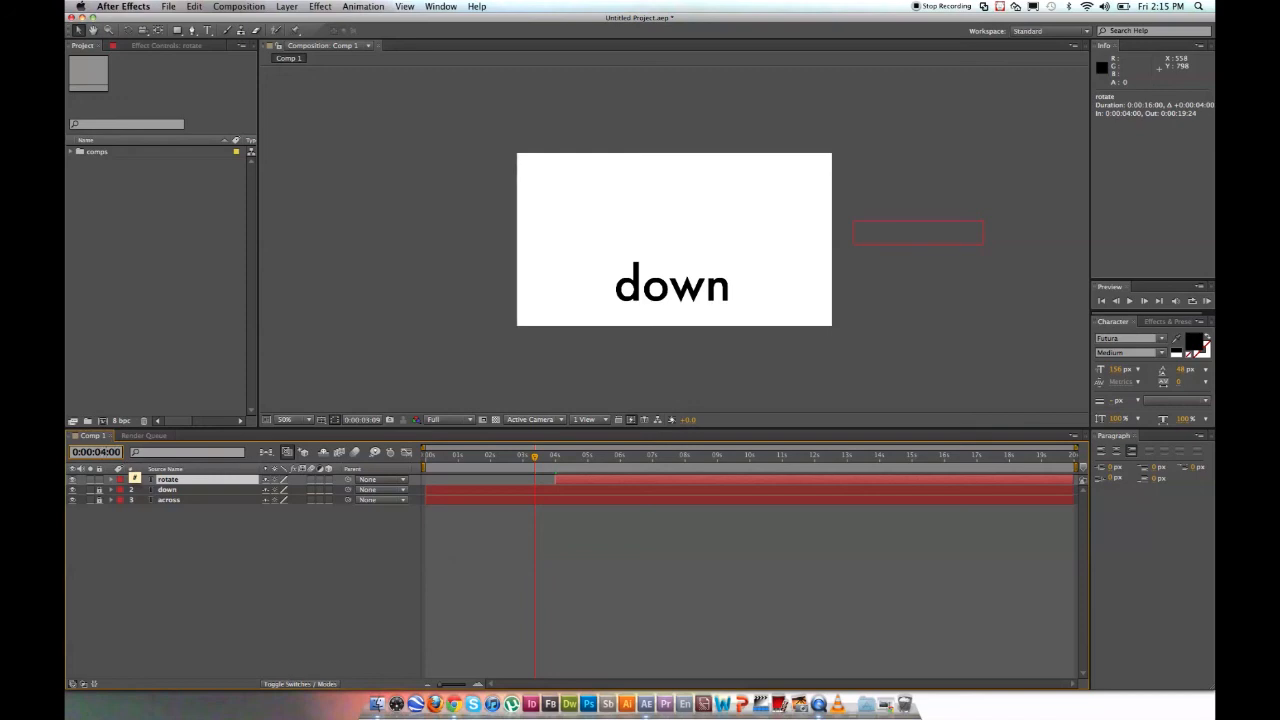
{"action": "key", "text": "Return"}
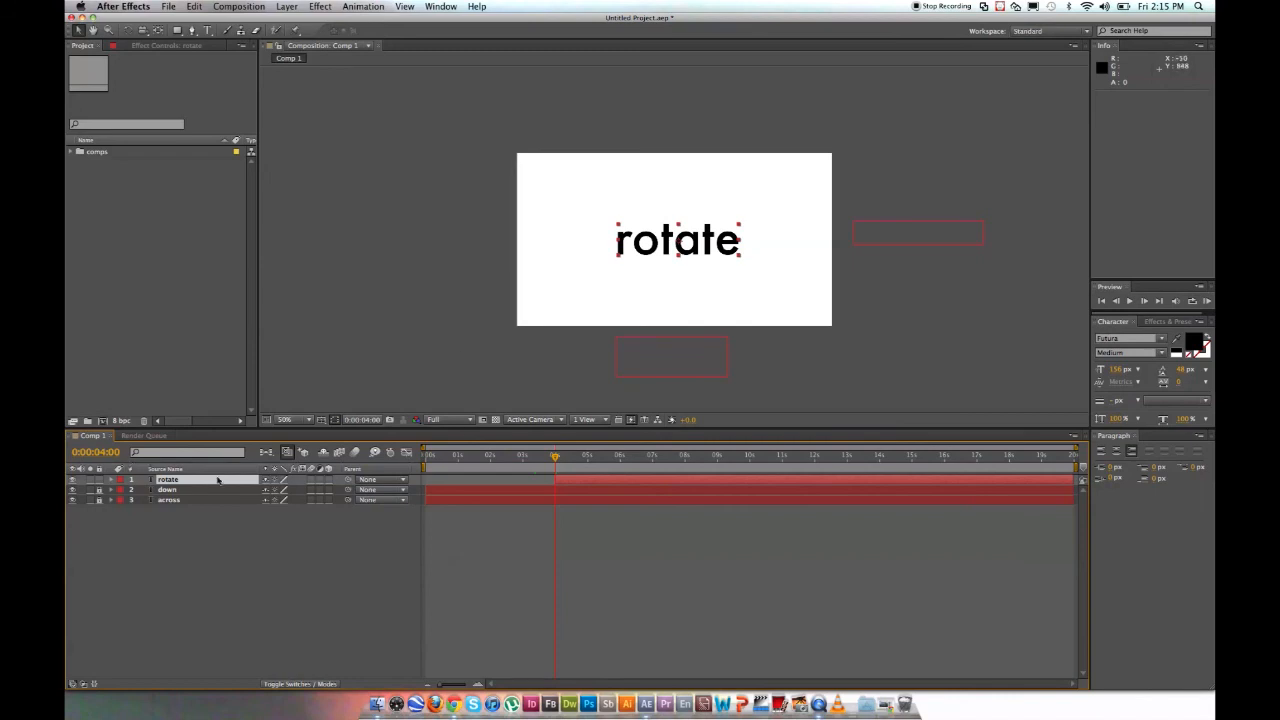
{"action": "left_click", "coordinate": [168, 481]}
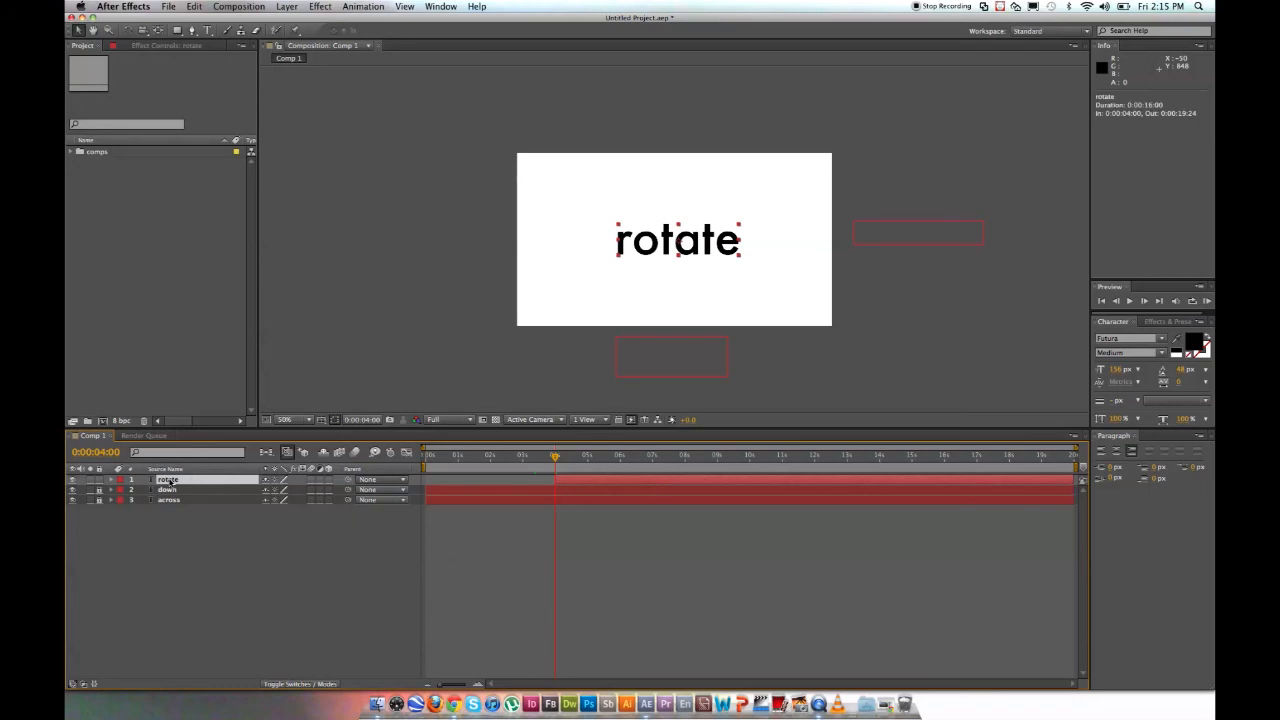
{"action": "key", "text": "r"}
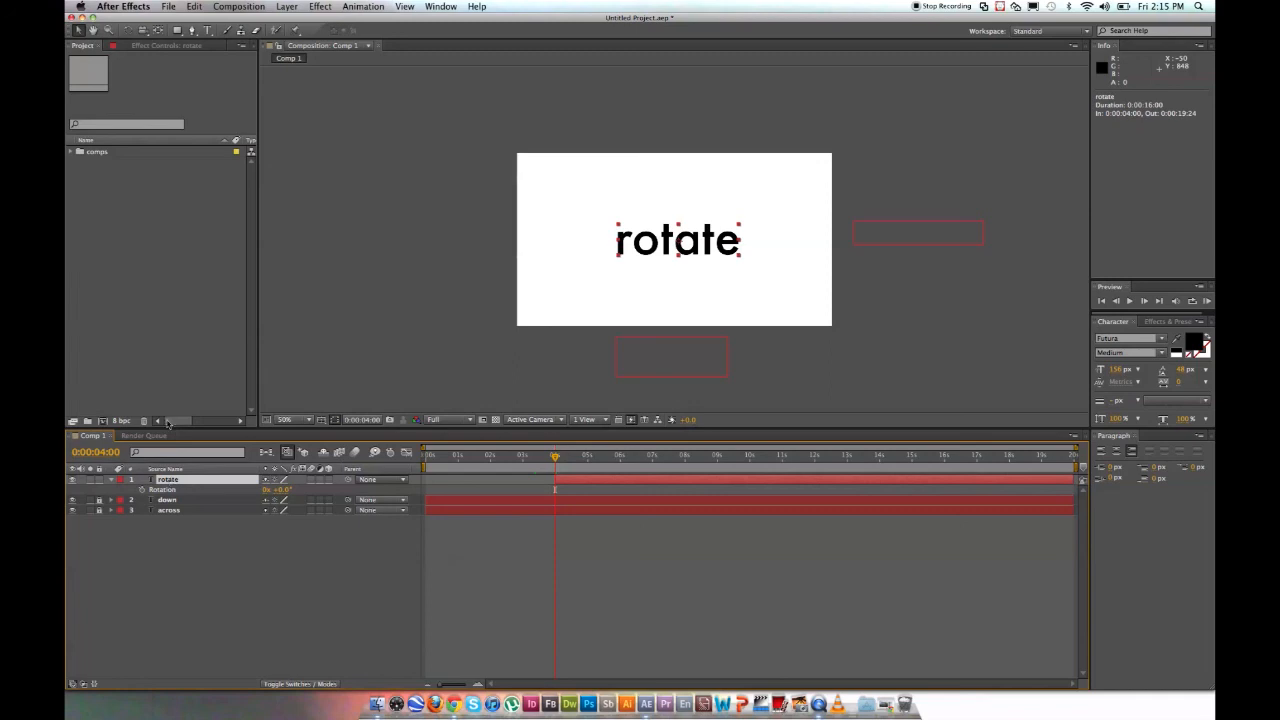
{"action": "left_click", "coordinate": [142, 491]}
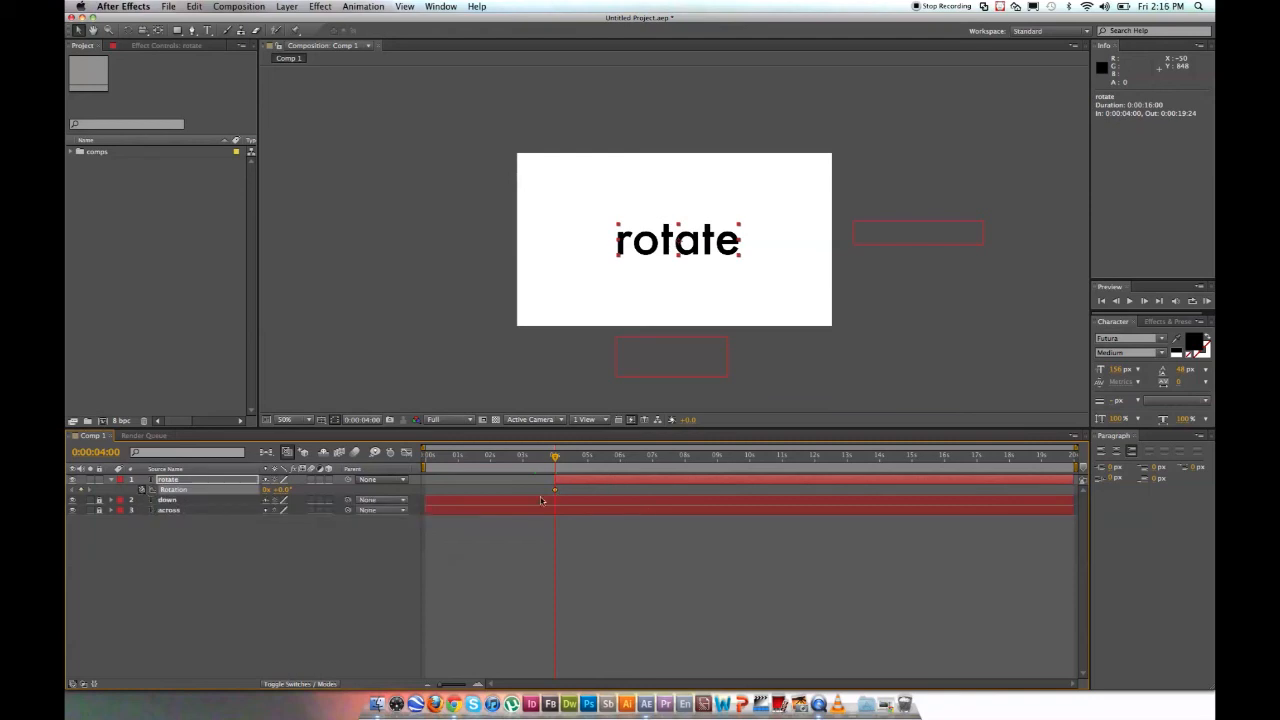
At 0:00:06:00, set the "rotate" layer's Rotation to 2x+0.0° and scrub through the spin
{"action": "left_click", "coordinate": [96, 452]}
{"action": "left_click", "coordinate": [107, 452]}
{"action": "key", "text": "Return"}
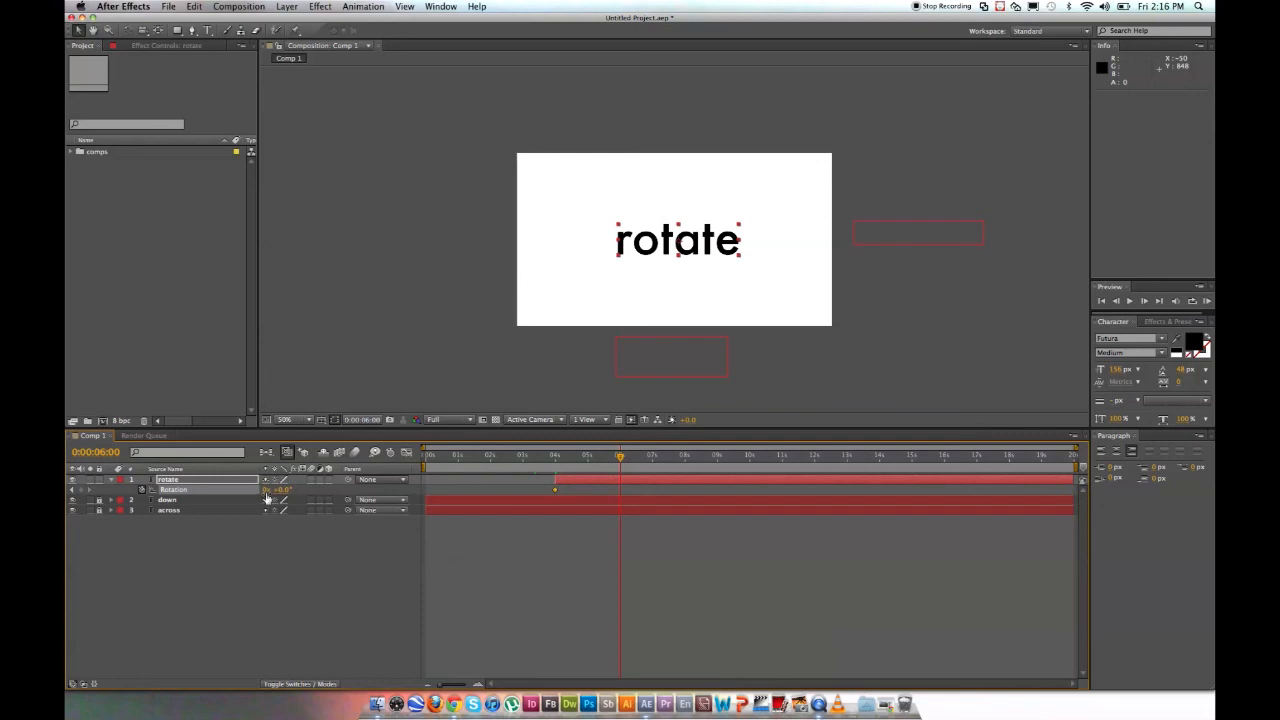
{"action": "key", "text": "F2"}
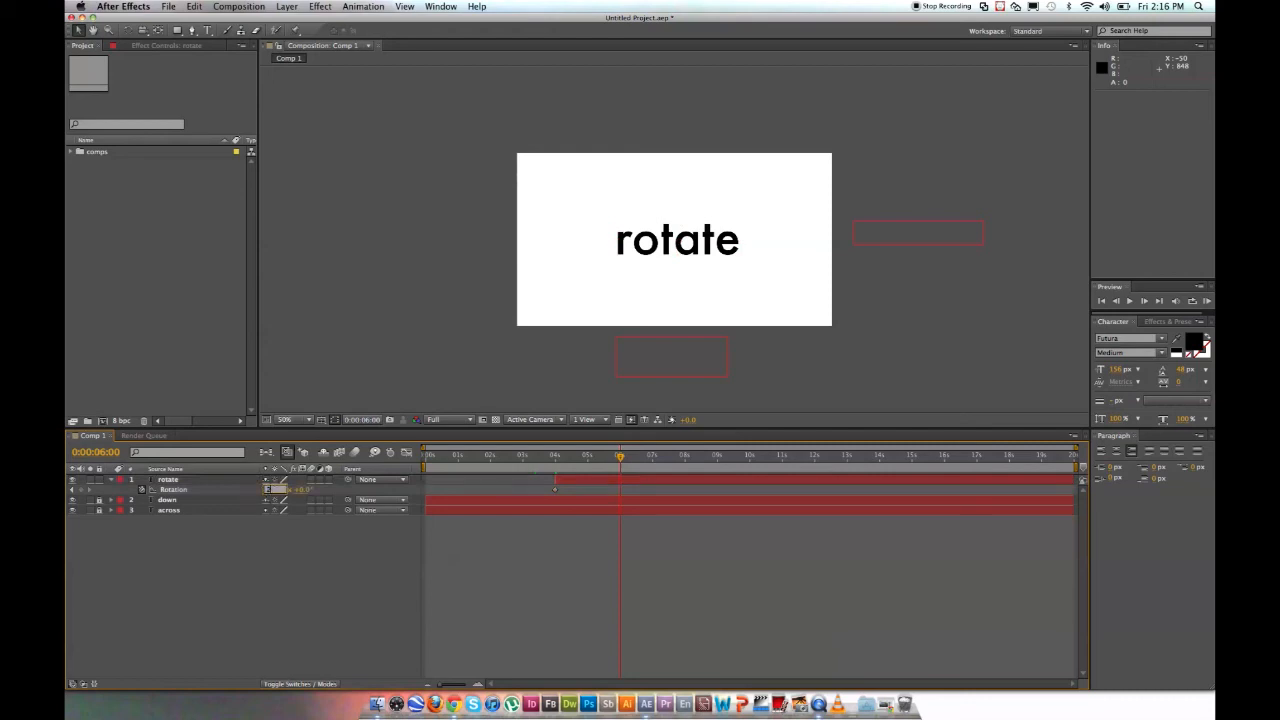
{"action": "key", "text": "Return"}
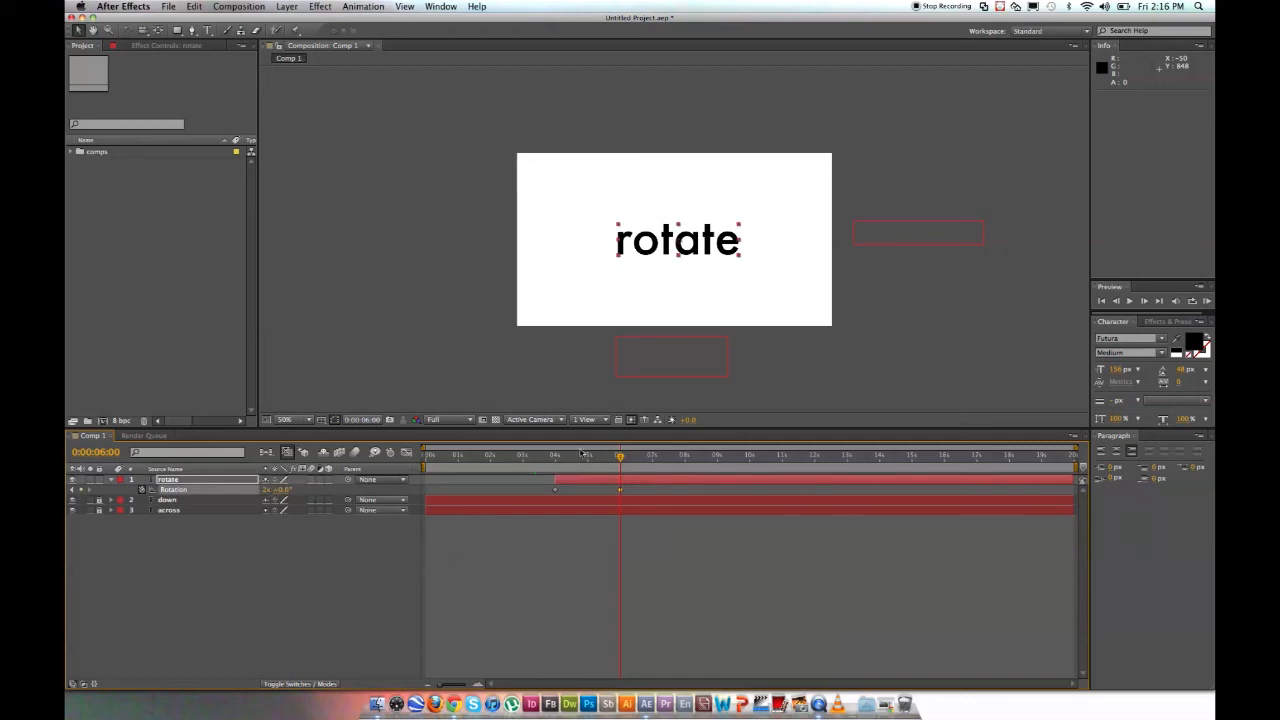
{"action": "mouse_move", "coordinate": [621, 458]}
{"action": "left_mouse_down"}
{"action": "mouse_move", "coordinate": [555, 462]}
{"action": "mouse_move", "coordinate": [620, 467]}
{"action": "left_mouse_up"}
Change the Rotation keyframe at 0:00:06:00 to -1x+0.0° and scrub through the counter-clockwise spin
{"action": "left_click", "coordinate": [268, 489]}
{"action": "key", "text": "Return"}
{"action": "mouse_move", "coordinate": [620, 456]}
{"action": "left_mouse_down"}
{"action": "mouse_move", "coordinate": [557, 463]}
{"action": "mouse_move", "coordinate": [622, 464]}
{"action": "left_mouse_up"}
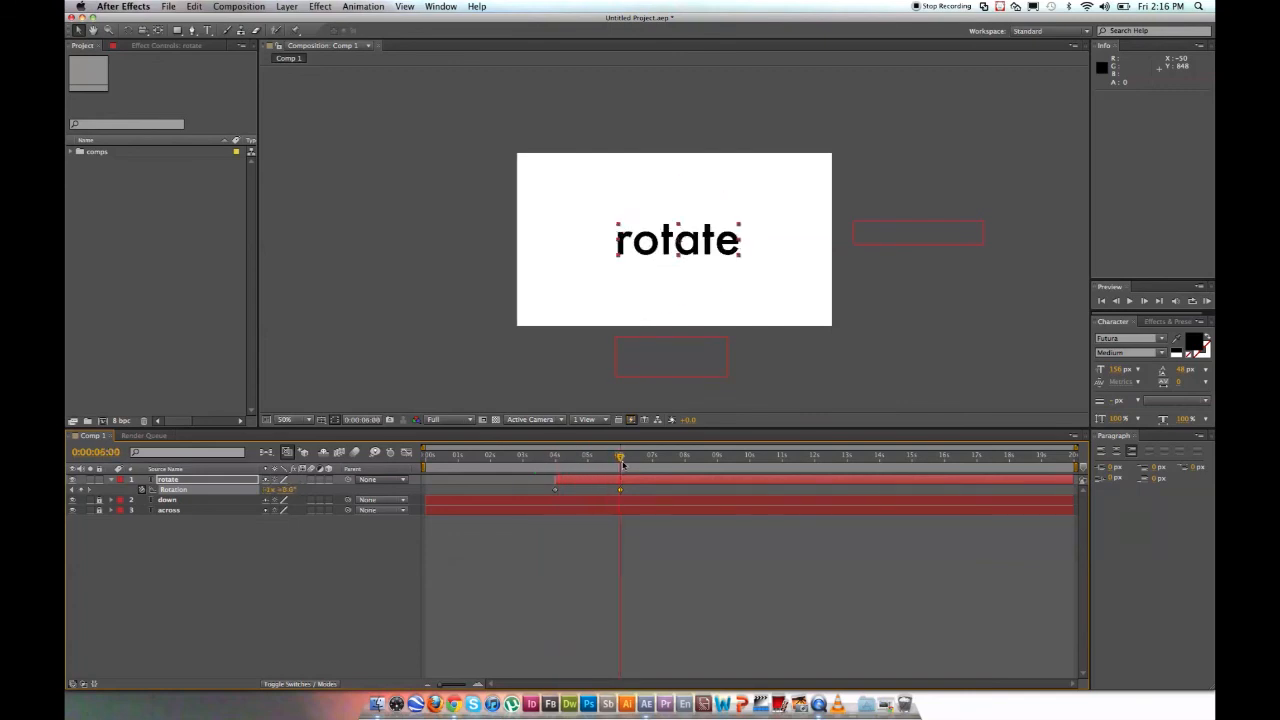